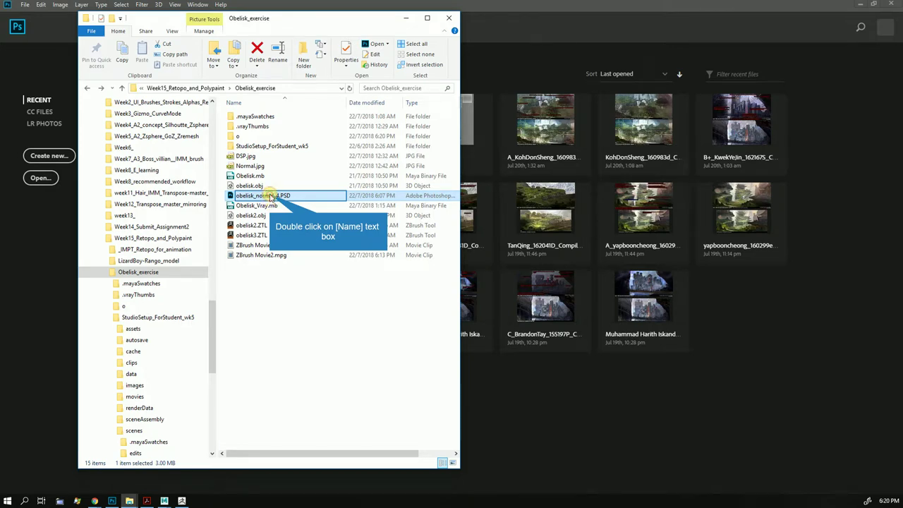
# Step: Open obelisk_normal_4.PSD from the Obelisk_exercise folder in Photoshop
pyautogui.doubleClick(270, 196)
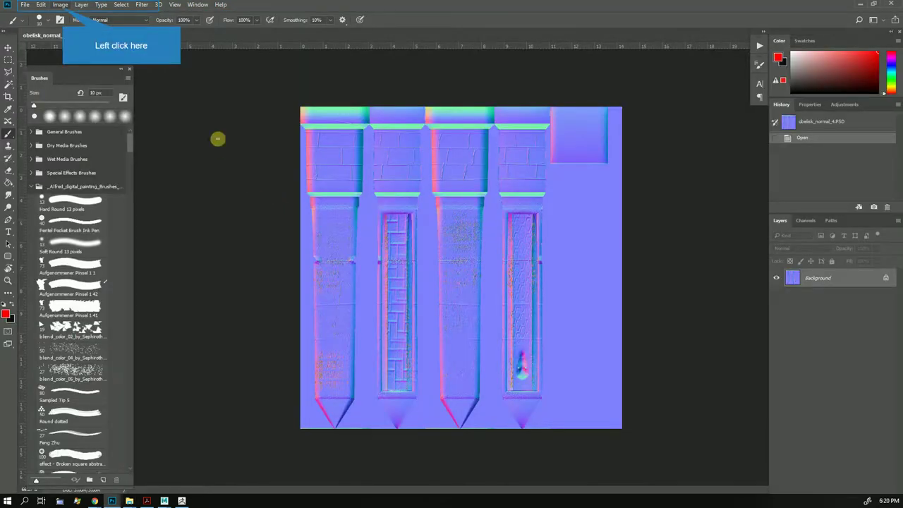
# Step: Rotate the normal map canvas 180° and flip it horizontally
pyautogui.click(61, 5)
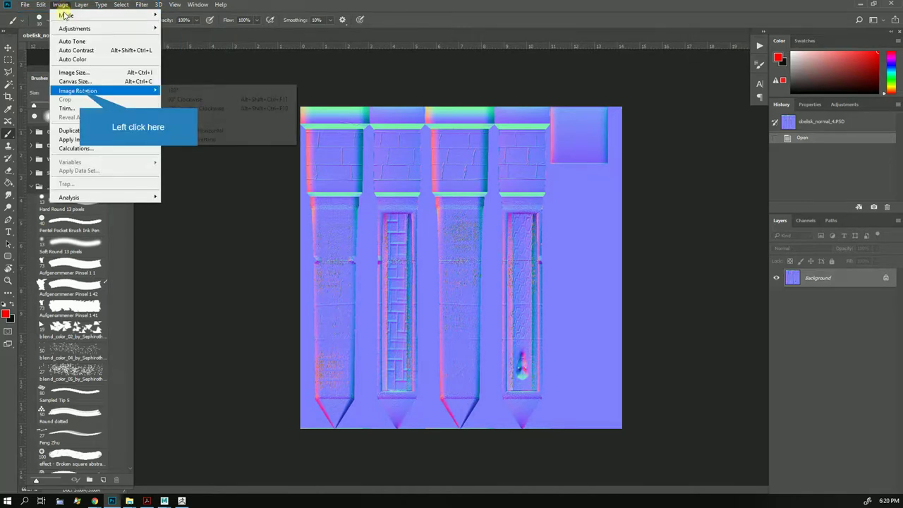
pyautogui.click(79, 91)
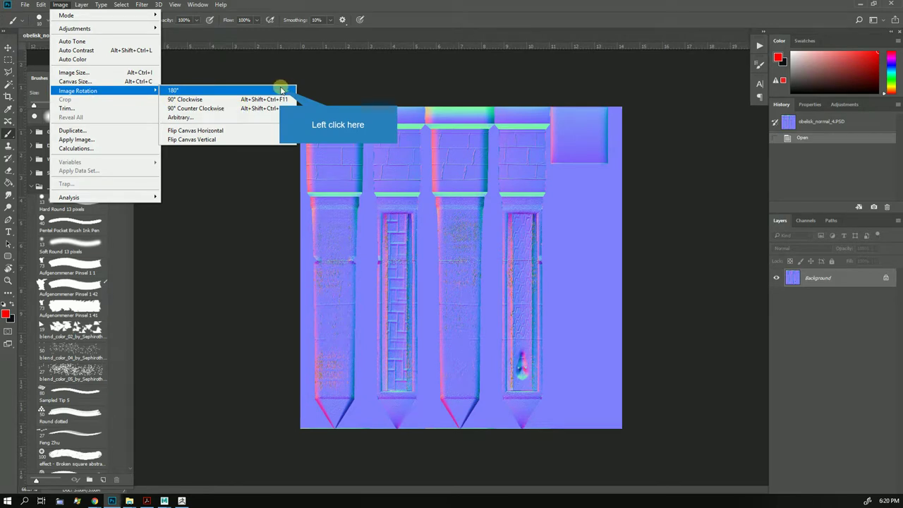
pyautogui.click(281, 90)
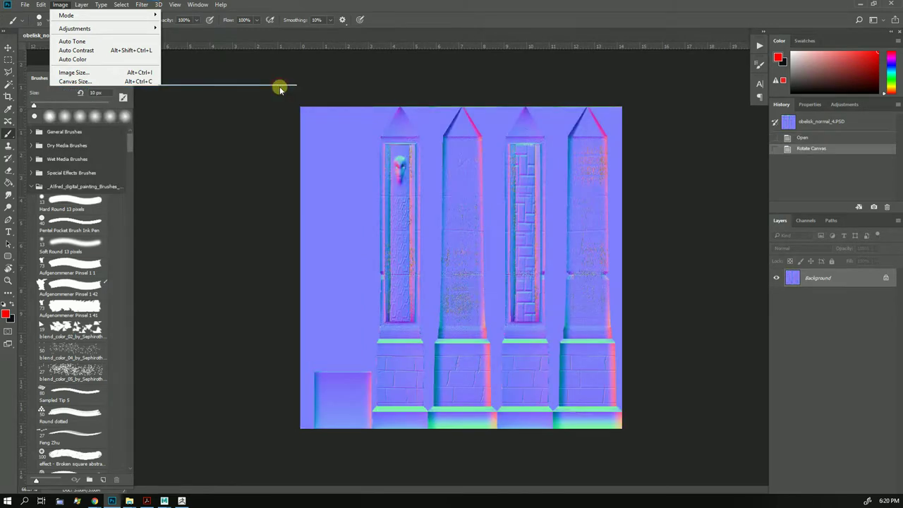
pyautogui.click(64, 5)
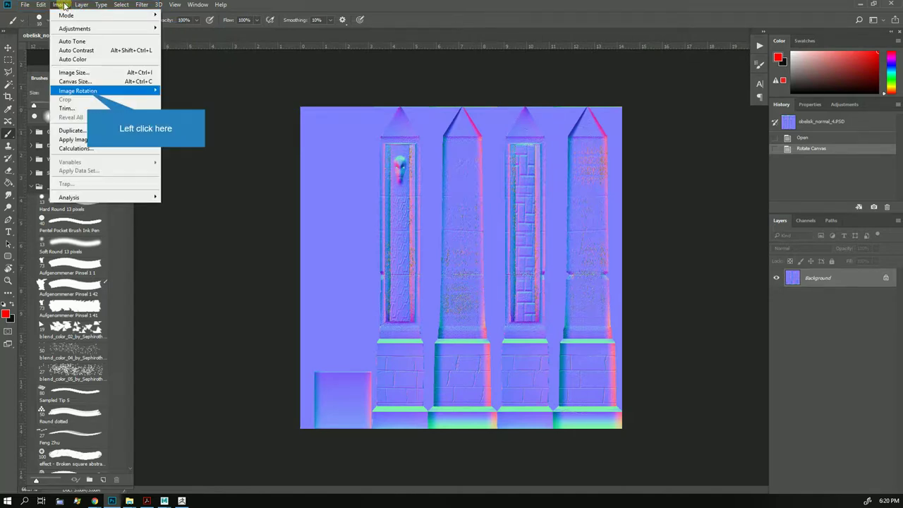
pyautogui.click(88, 92)
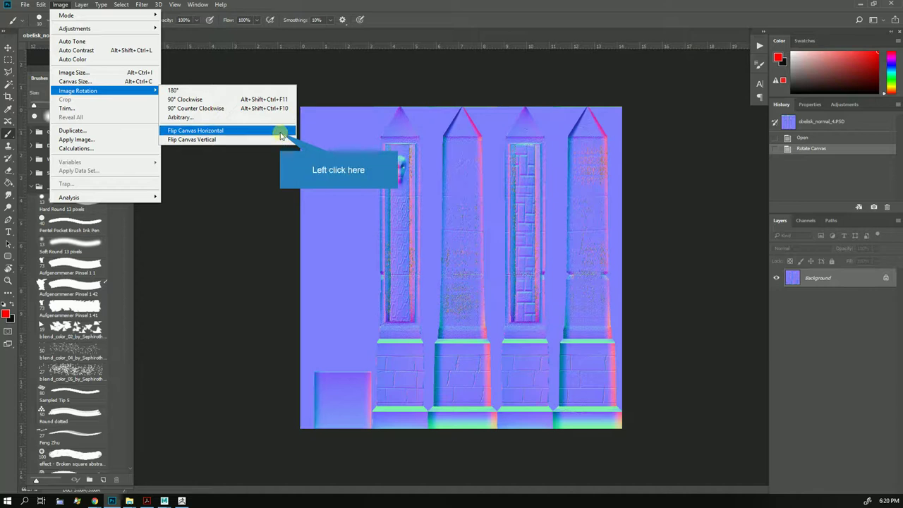
pyautogui.click(280, 132)
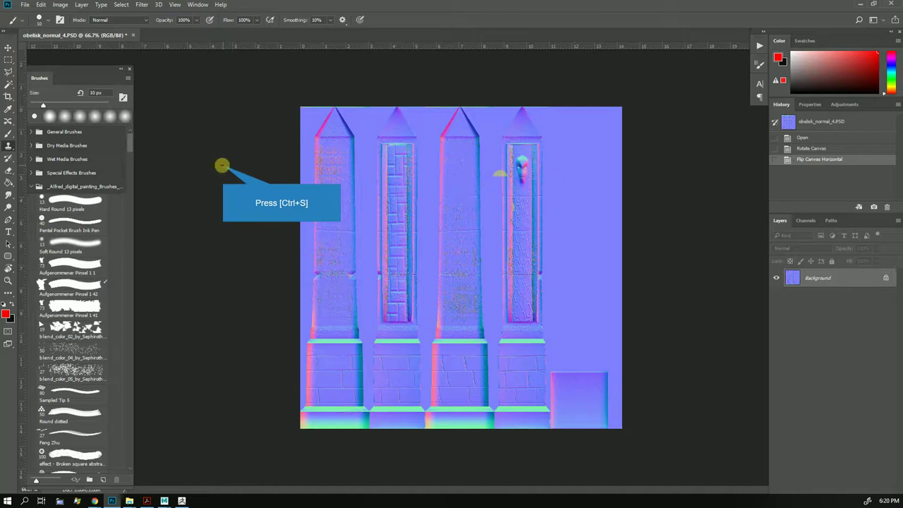
# Step: Save the reoriented PSD and dismiss the clone stamp error message
pyautogui.hotkey('ctrl', 'shift', 's')
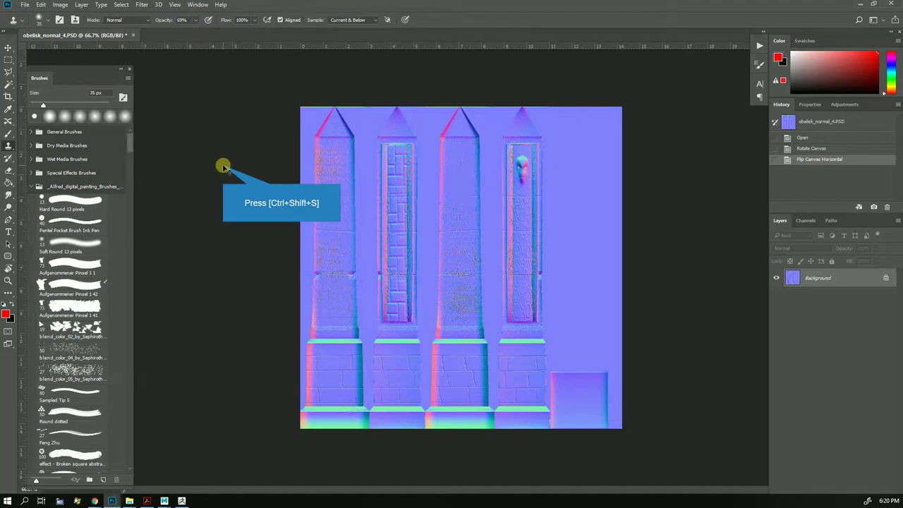
pyautogui.hotkey('ctrl', 'shift', 's')
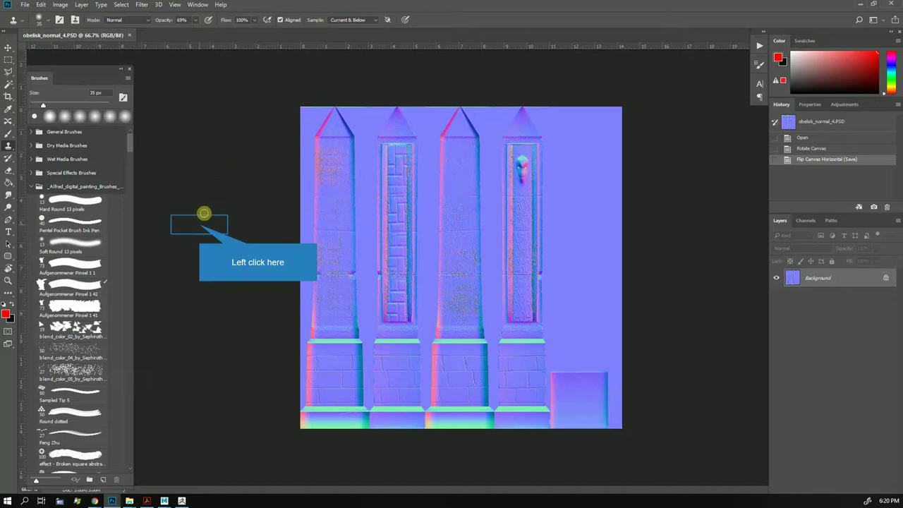
pyautogui.click(200, 225)
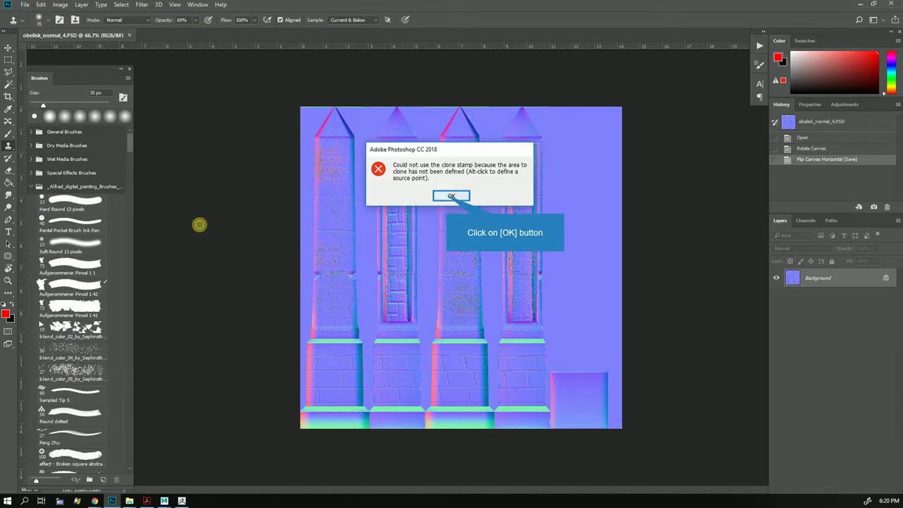
pyautogui.click(448, 196)
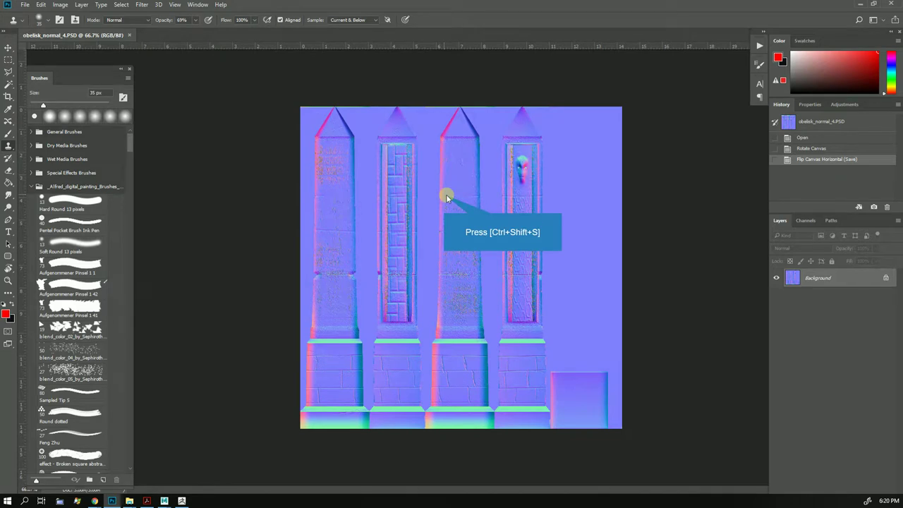
# Step: Save a JPEG copy as obelisk_normal_4.jpg in the same folder
pyautogui.hotkey('ctrl', 'shift', 's')
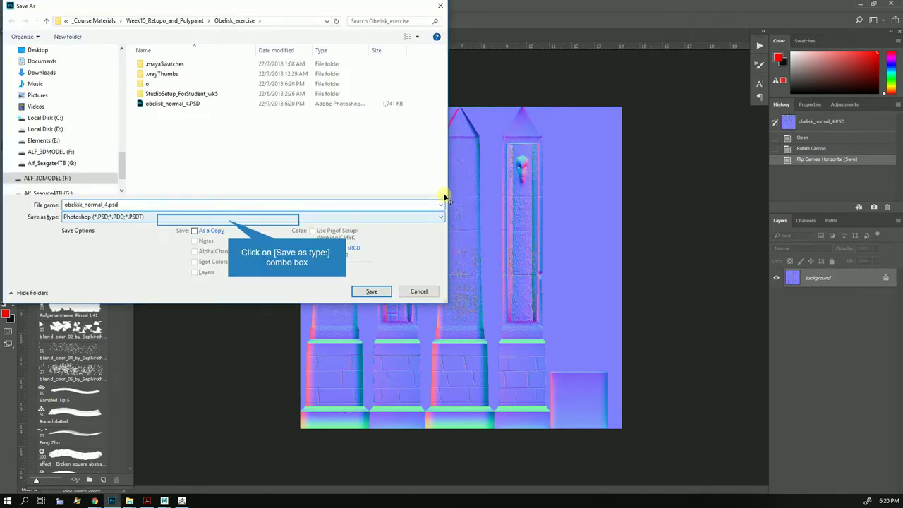
pyautogui.click(228, 222)
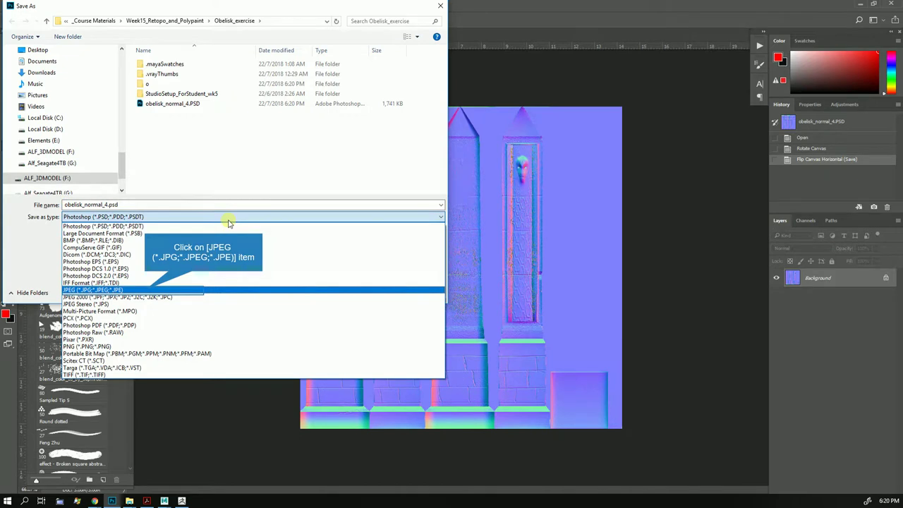
pyautogui.click(144, 291)
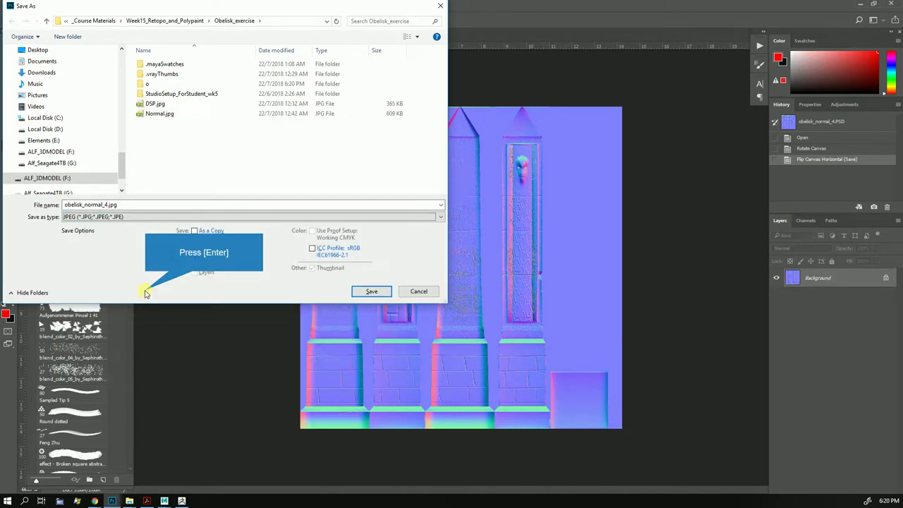
pyautogui.press('Return')
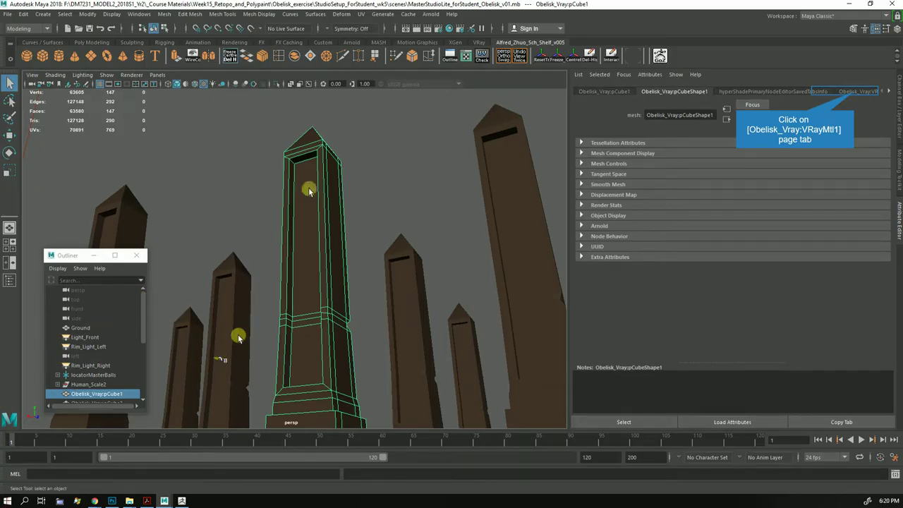
# Step: Set VRayMtl1's bump Map Type to Normal map in tangent space and open its map file node
pyautogui.click(854, 92)
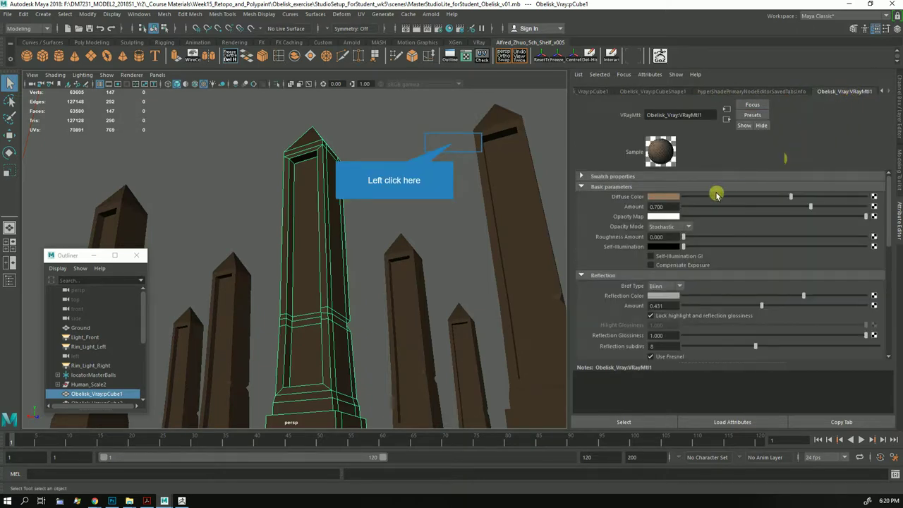
pyautogui.click(452, 144)
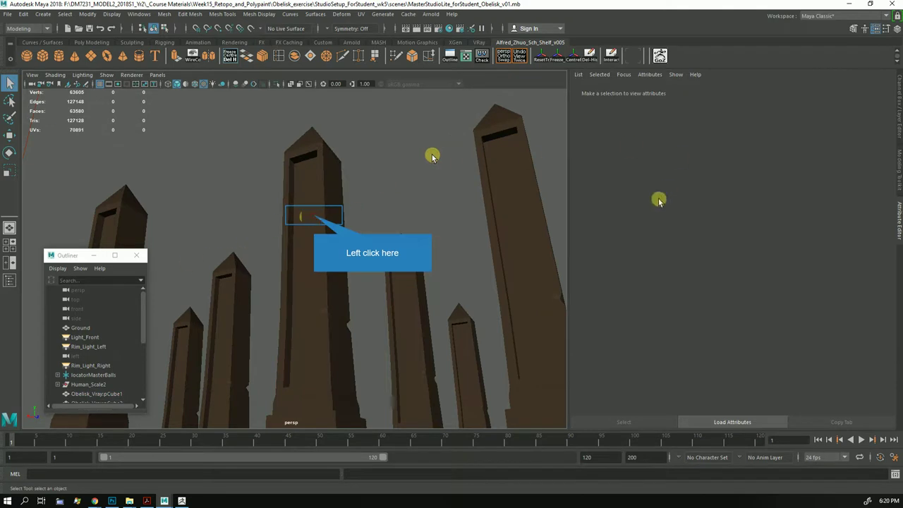
pyautogui.click(313, 215)
pyautogui.scroll(-3, 742, 229)
pyautogui.scroll(-3, 741, 243)
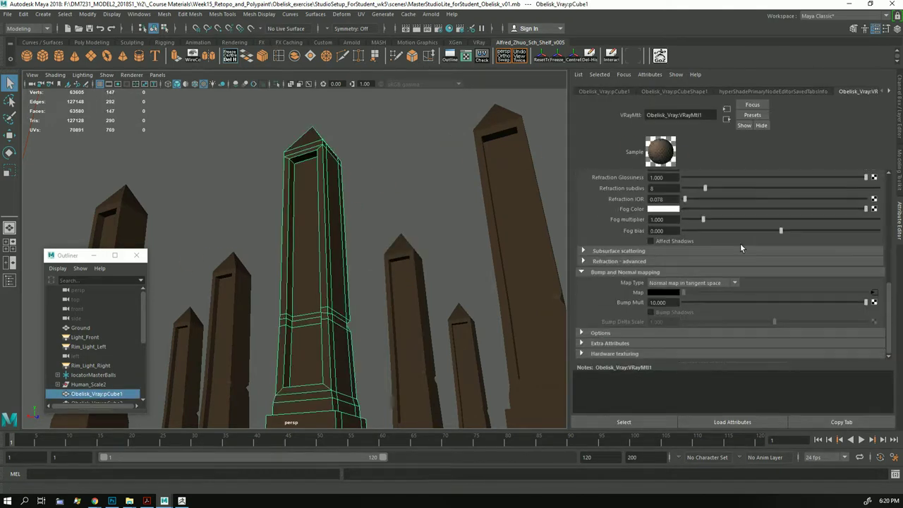
pyautogui.click(734, 282)
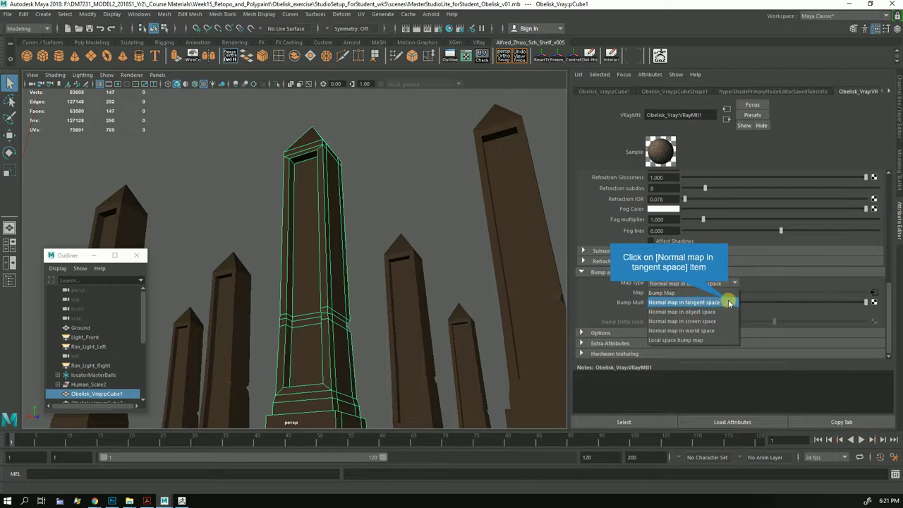
pyautogui.click(728, 303)
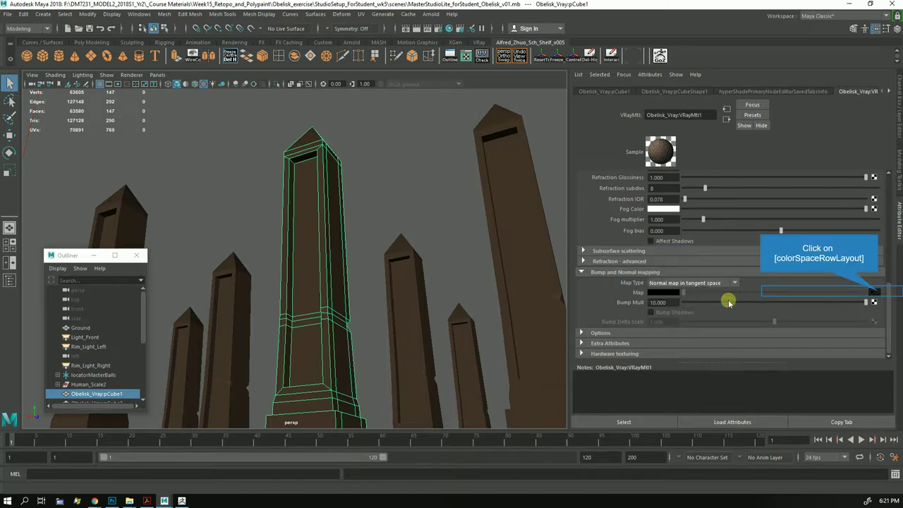
pyautogui.click(876, 292)
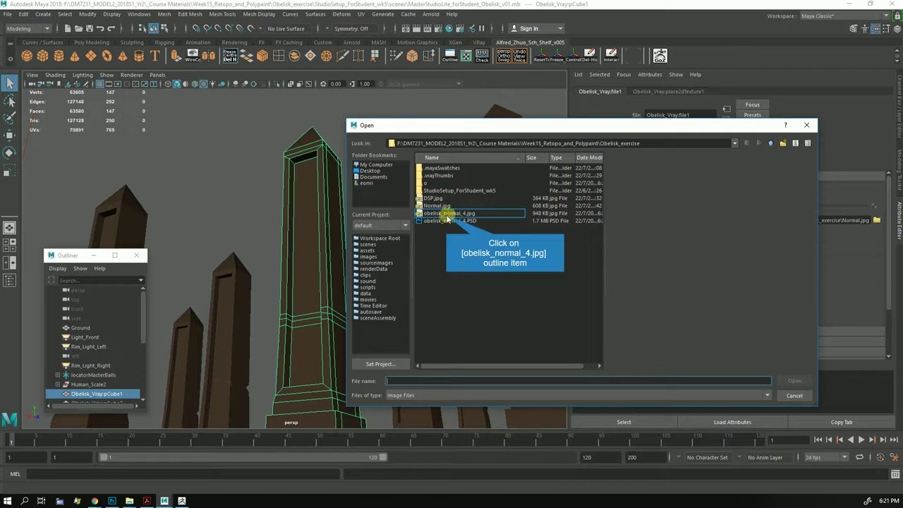
# Step: Load obelisk_normal_4.jpg into the file node, replacing Normal.jpg
pyautogui.click(447, 213)
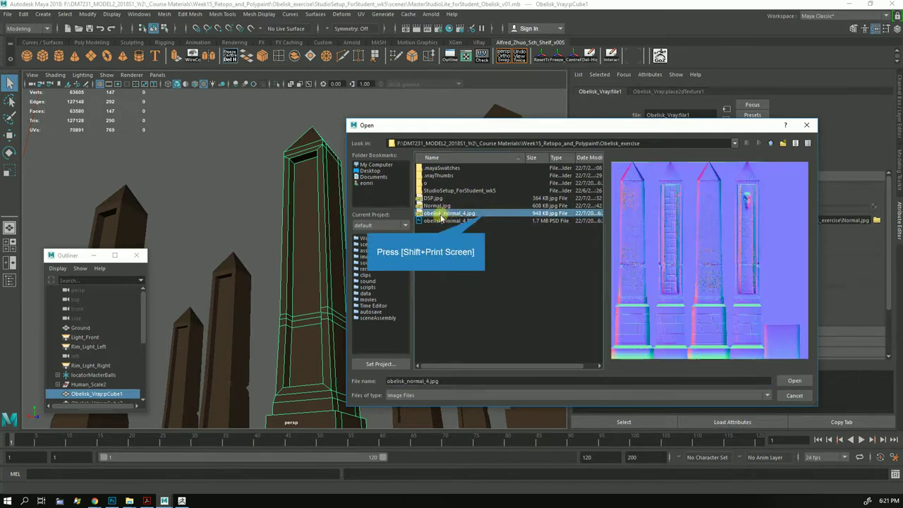
pyautogui.doubleClick(485, 214)
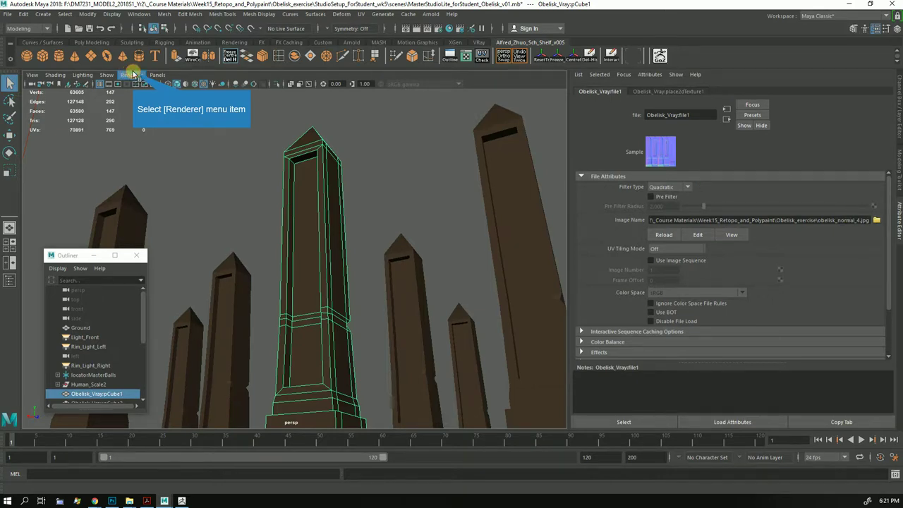
# Step: Switch the viewport renderer to V-Ray IPR and deselect the obelisk
pyautogui.click(132, 75)
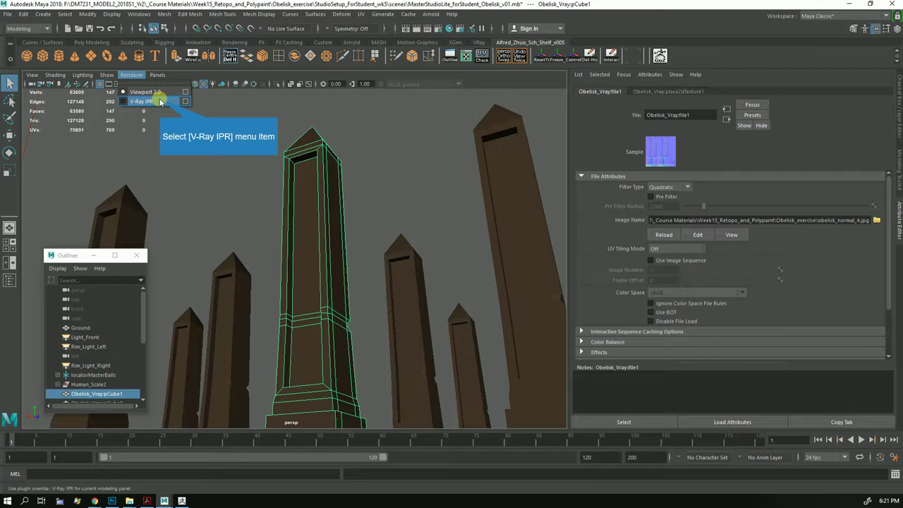
pyautogui.click(161, 101)
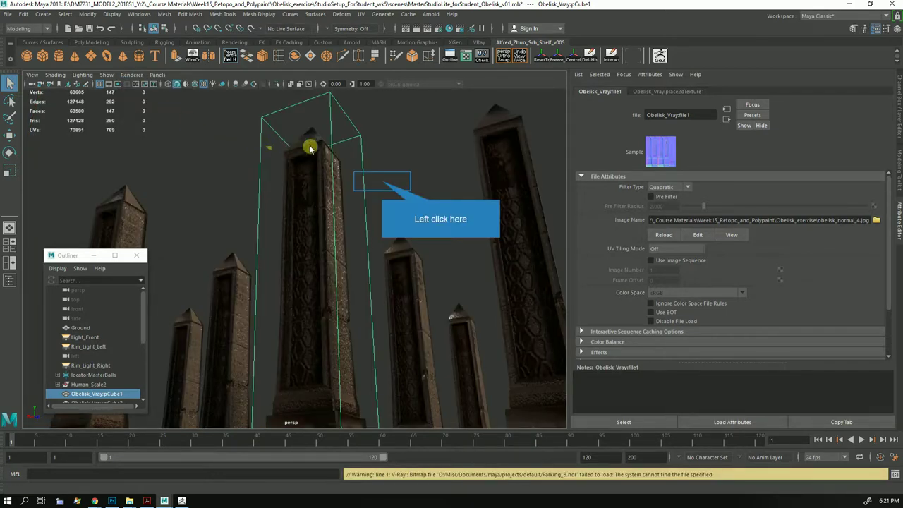
pyautogui.click(381, 183)
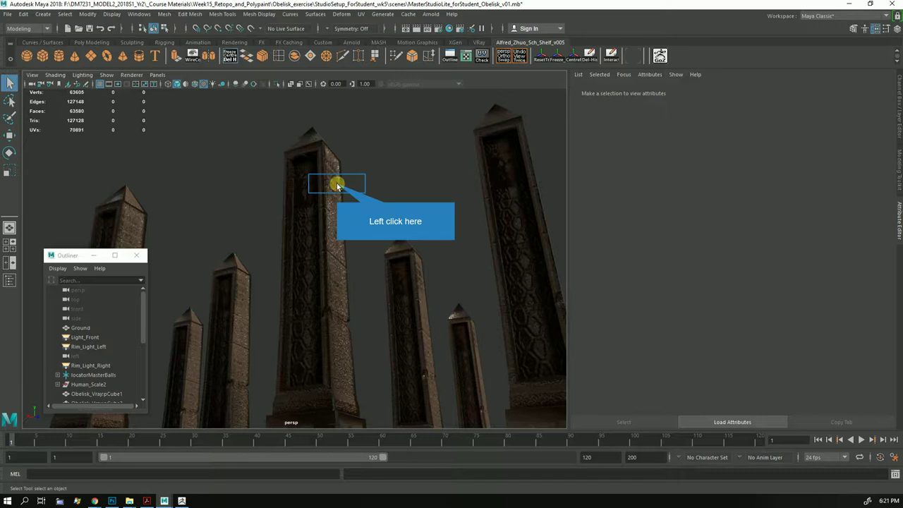
# Step: Lower the obelisk material's Bump Mult to 2.519, deselect, and screenshot the render
pyautogui.click(337, 185)
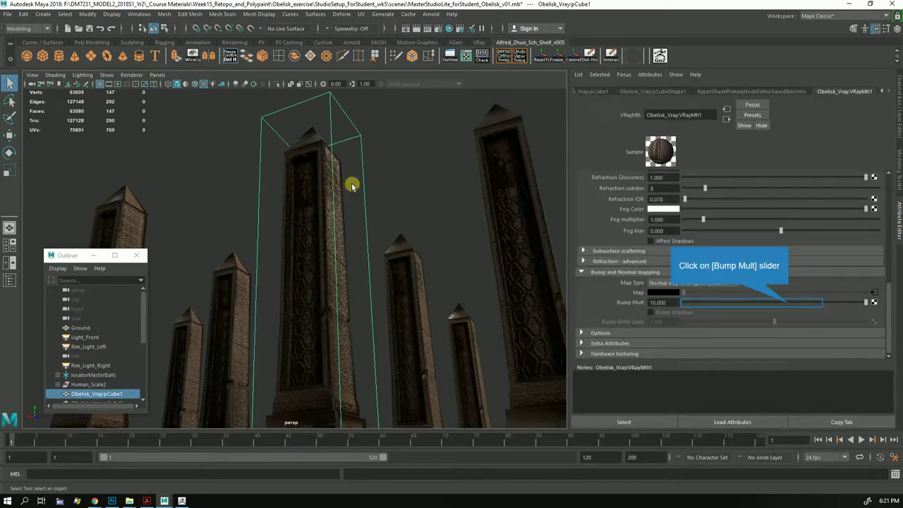
pyautogui.click(789, 304)
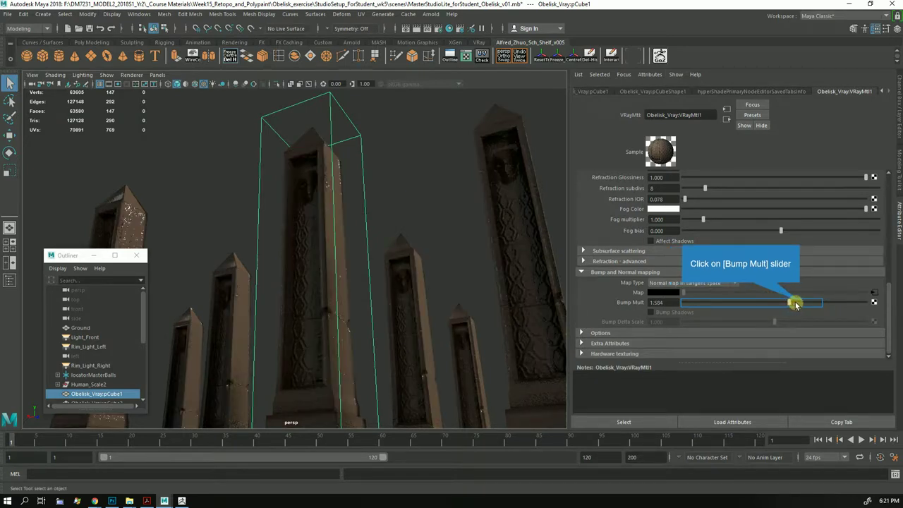
pyautogui.click(799, 302)
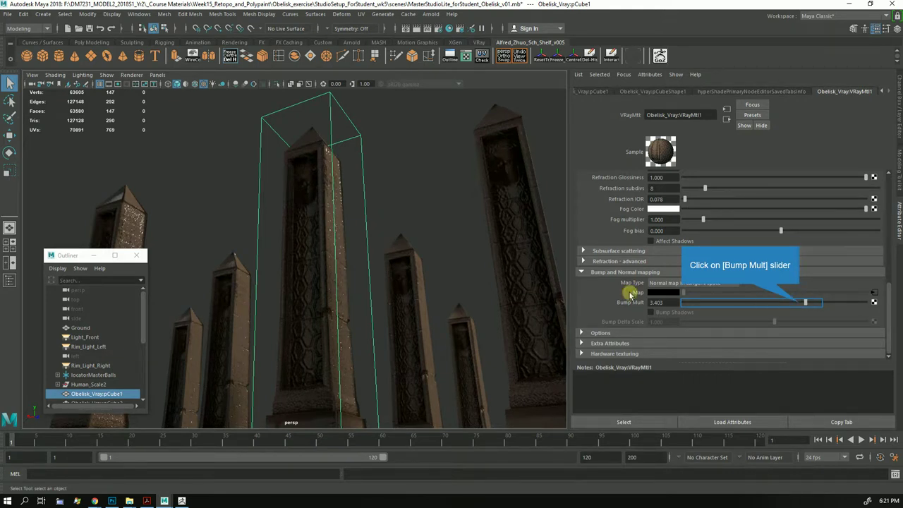
pyautogui.click(786, 301)
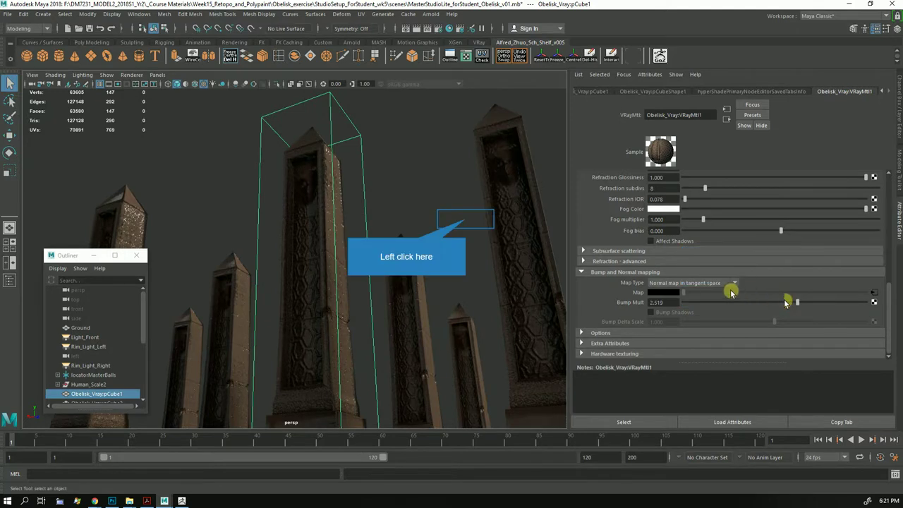
pyautogui.click(464, 222)
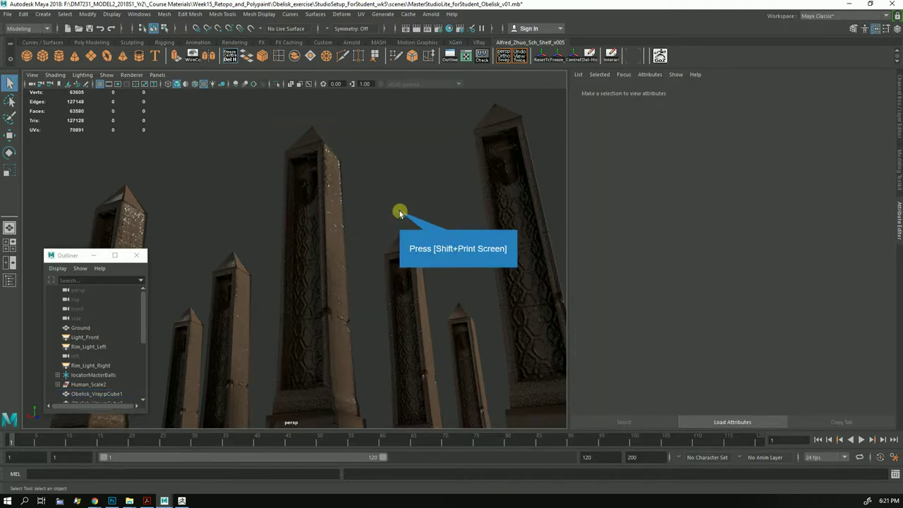
pyautogui.press('shift+Print')
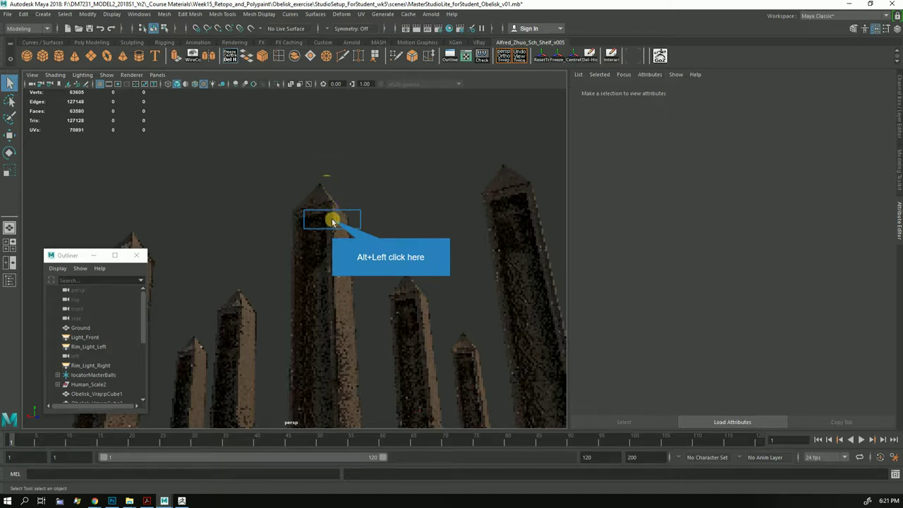
# Step: Orbit around the obelisks to study the bump shading from several angles
pyautogui.keyDown('alt'); pyautogui.moveTo(332, 221); pyautogui.dragTo(391, 231); pyautogui.keyUp('alt')
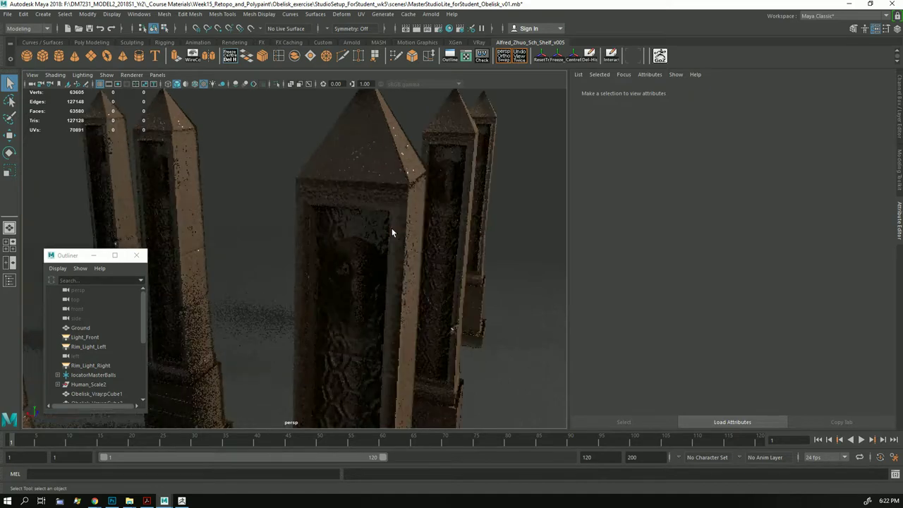
pyautogui.keyDown('alt'); pyautogui.moveTo(397, 226); pyautogui.dragTo(414, 206); pyautogui.keyUp('alt')
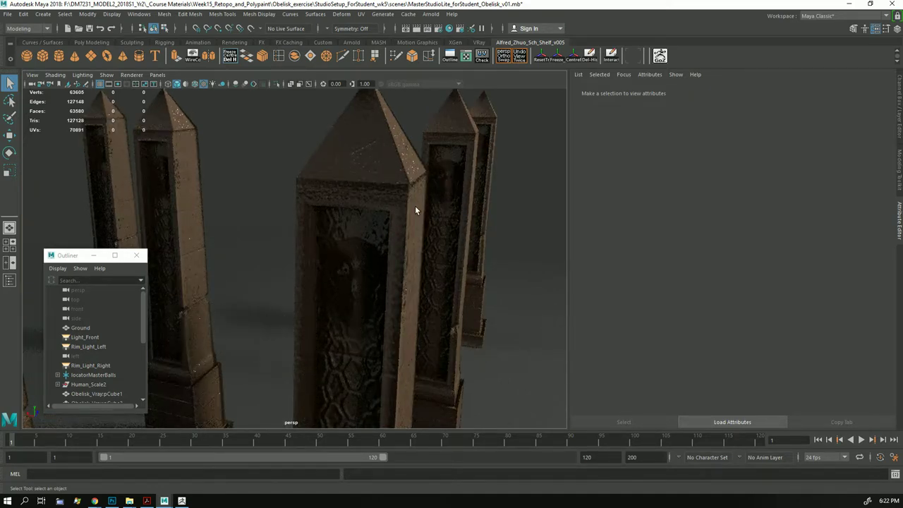
pyautogui.keyDown('alt'); pyautogui.moveTo(406, 207); pyautogui.dragTo(426, 205); pyautogui.keyUp('alt')
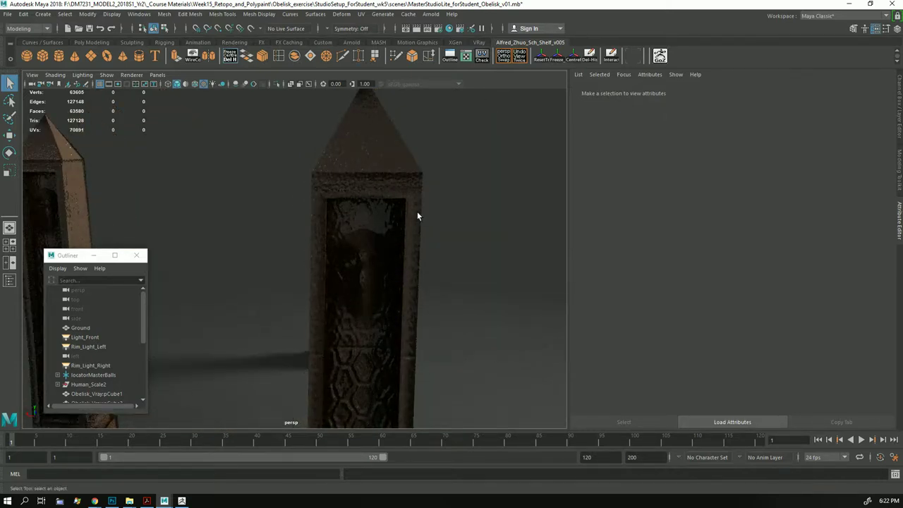
pyautogui.keyDown('alt'); pyautogui.moveTo(417, 211); pyautogui.dragTo(362, 237); pyautogui.keyUp('alt')
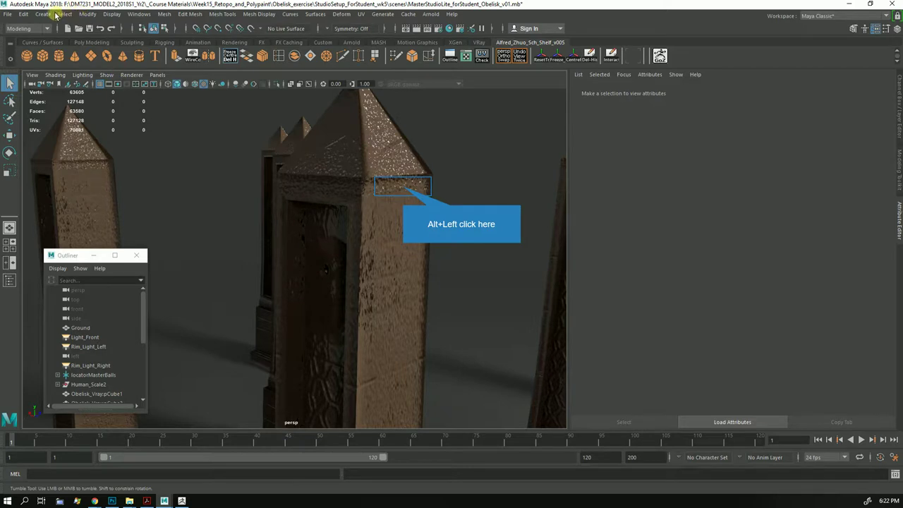
pyautogui.keyDown('alt'); pyautogui.click(402, 188); pyautogui.keyUp('alt')
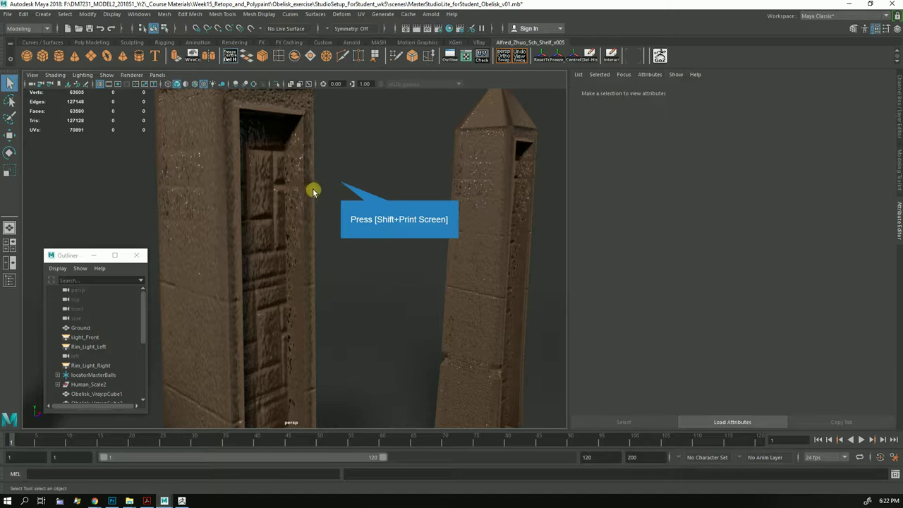
pyautogui.scroll(5, 314, 191)
pyautogui.scroll(-2, 399, 184)
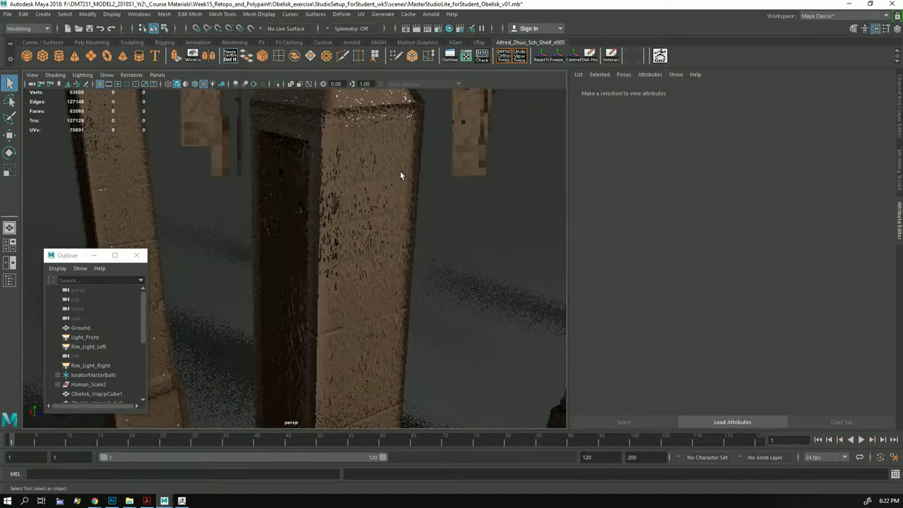
# Step: Move in close for a low angle on the spires, then select an obelisk to show VRayMtl1
pyautogui.keyDown('alt'); pyautogui.moveTo(419, 168); pyautogui.dragTo(397, 237, button='middle'); pyautogui.keyUp('alt')
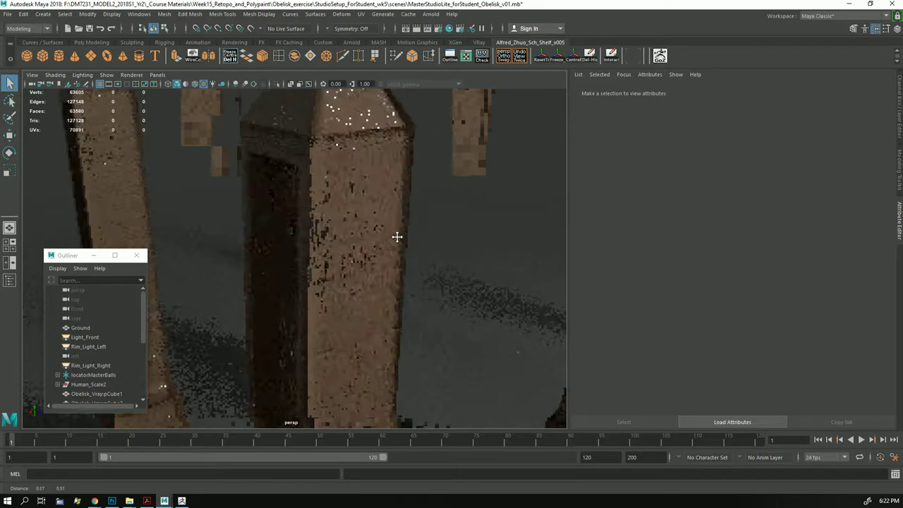
pyautogui.scroll(-2, 397, 237)
pyautogui.scroll(-1, 402, 236)
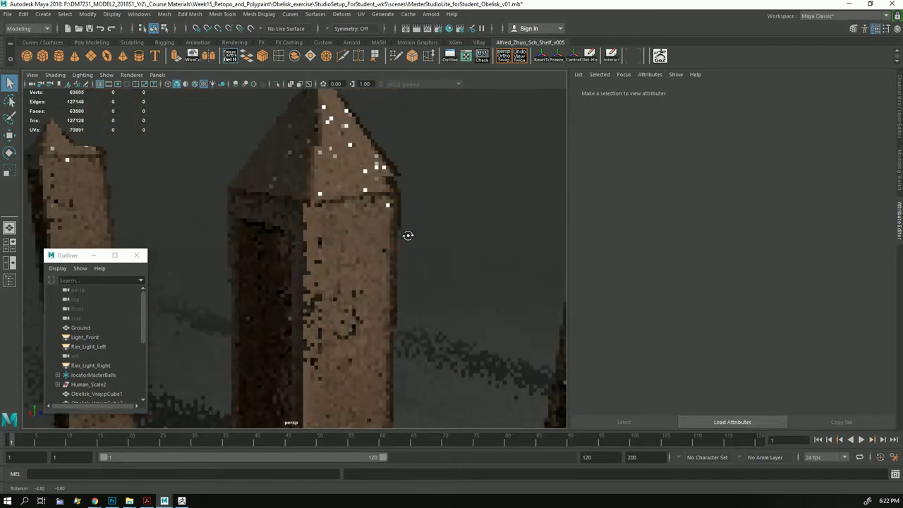
pyautogui.scroll(-1, 408, 235)
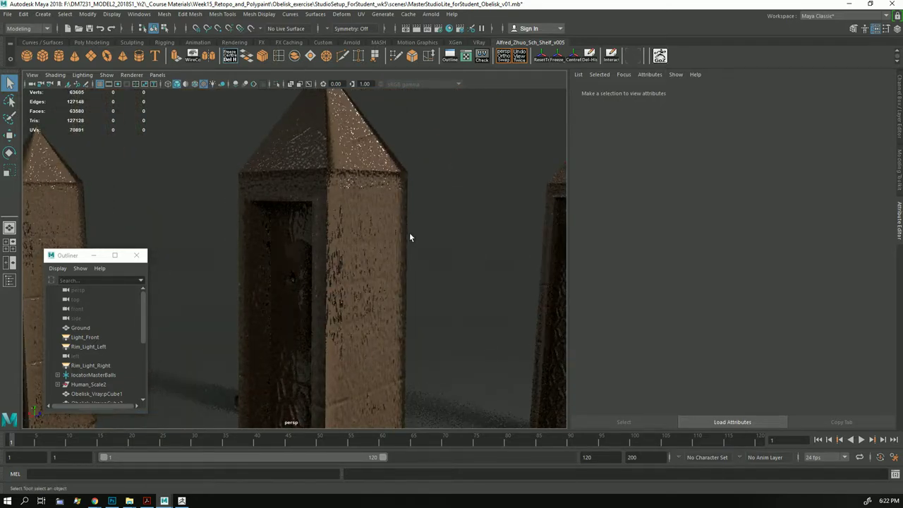
pyautogui.scroll(-2, 400, 305)
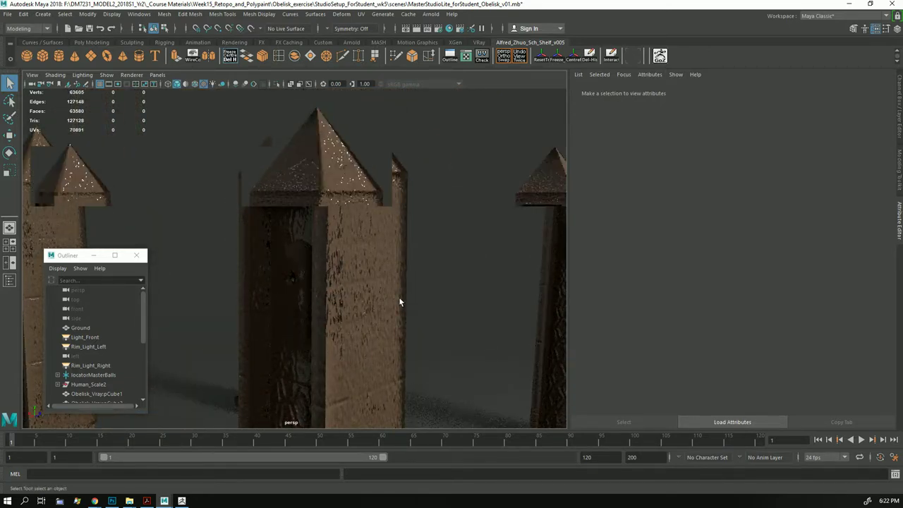
pyautogui.keyDown('alt'); pyautogui.moveTo(399, 302); pyautogui.dragTo(396, 234); pyautogui.keyUp('alt')
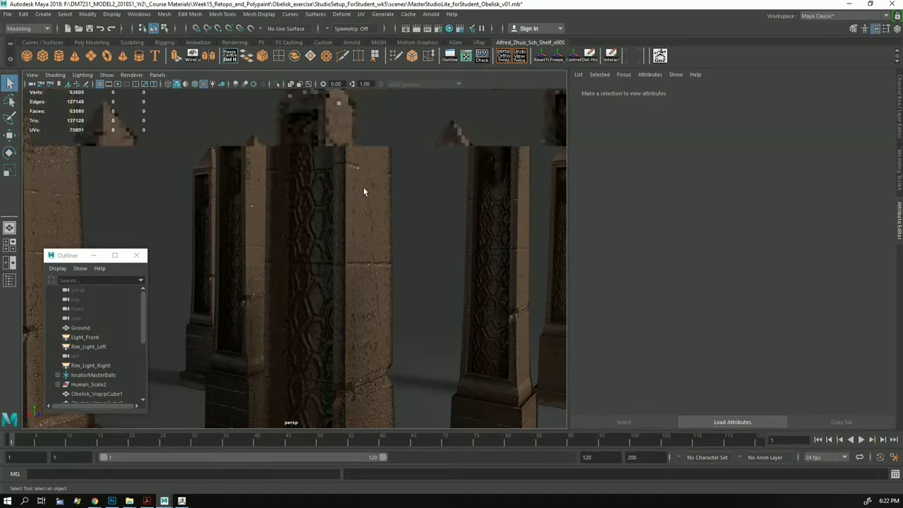
pyautogui.scroll(-3, 363, 187)
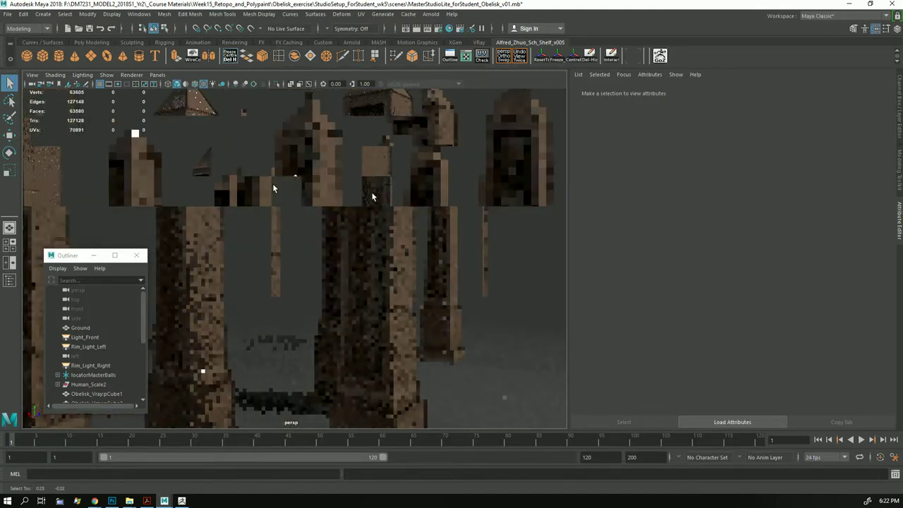
pyautogui.click(372, 196)
# Step: Move close to a pillar base and orbit to examine its brick relief unselected
pyautogui.scroll(5, 372, 197)
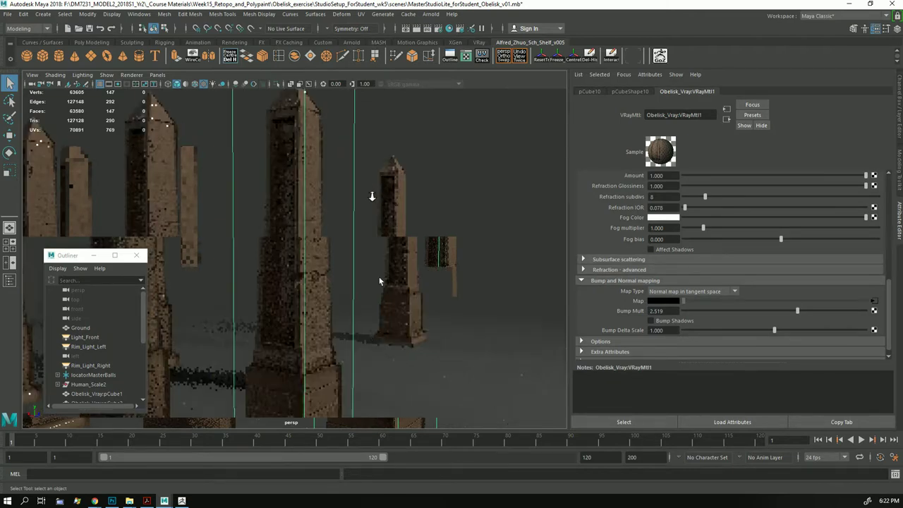
pyautogui.keyDown('alt'); pyautogui.moveTo(306, 275); pyautogui.dragTo(439, 294, button='middle'); pyautogui.keyUp('alt')
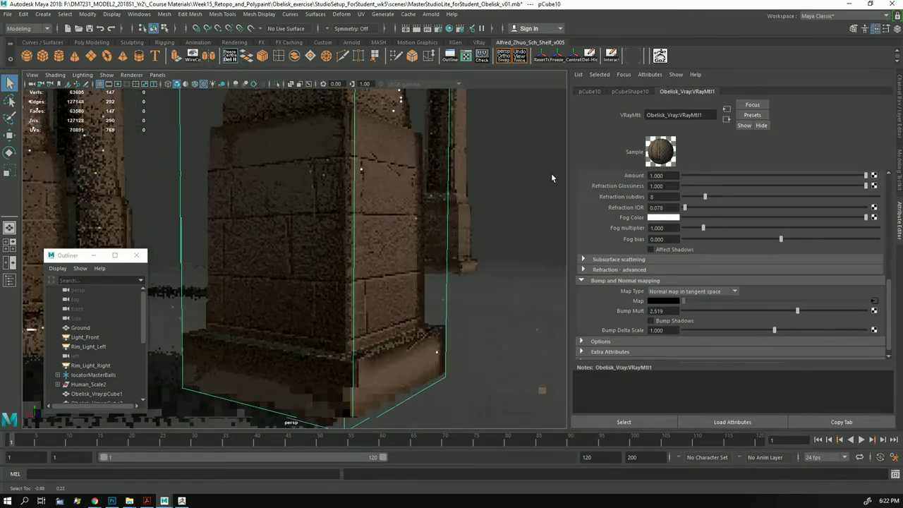
pyautogui.click(550, 173)
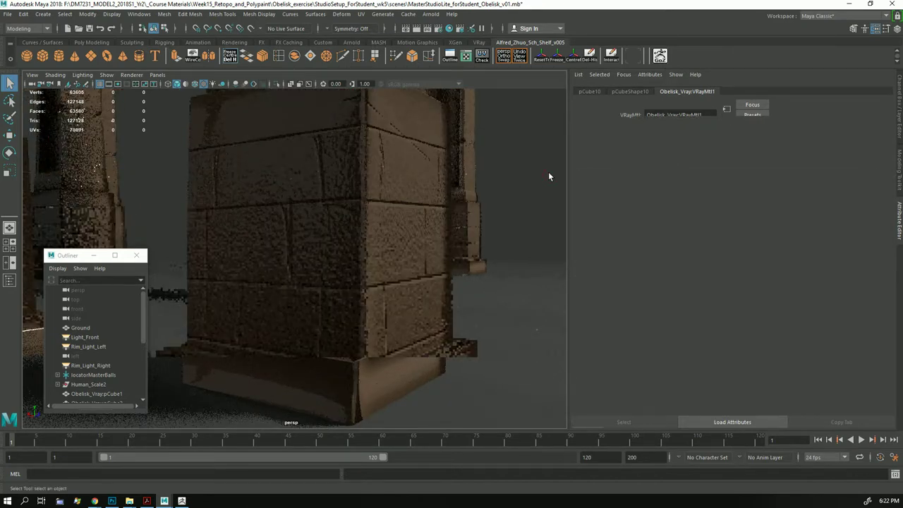
pyautogui.click(531, 176)
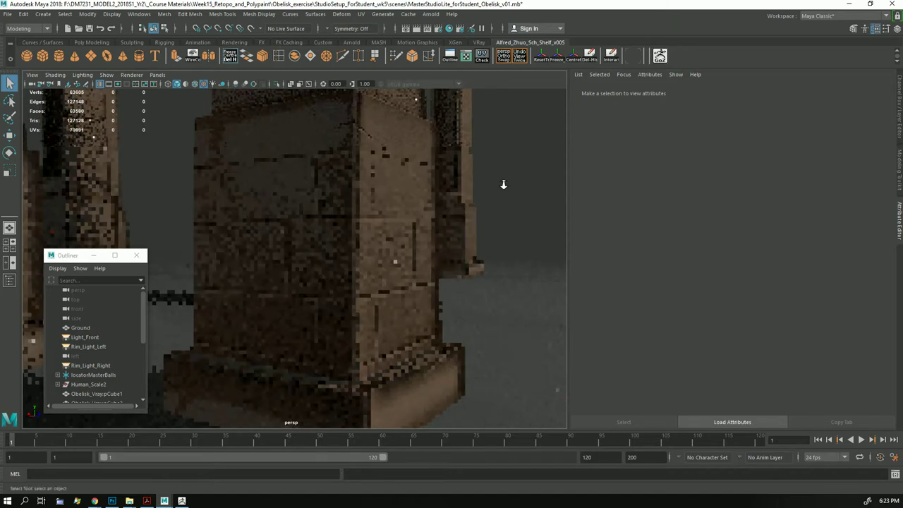
pyautogui.keyDown('alt'); pyautogui.moveTo(480, 184); pyautogui.dragTo(467, 187); pyautogui.keyUp('alt')
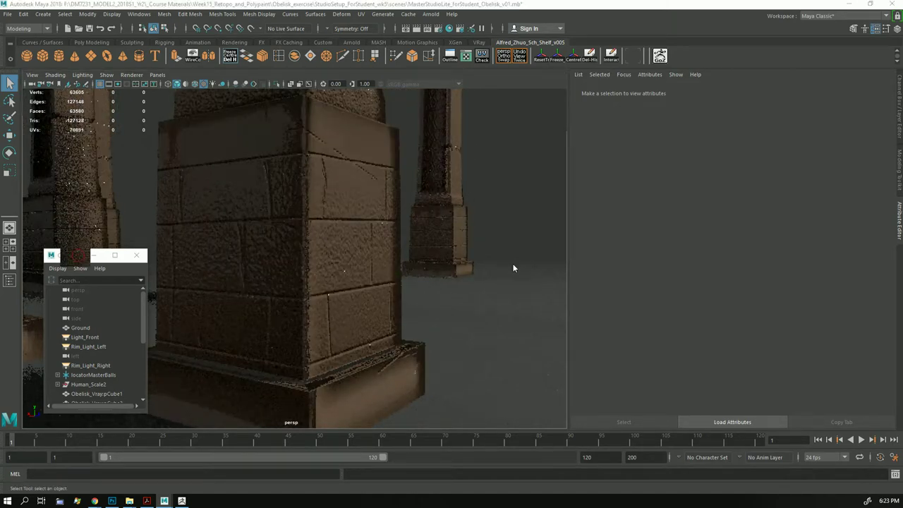
# Step: Move the Outliner off the viewport and select pCube10 to show its VRayMtl1 settings
pyautogui.moveTo(79, 258); pyautogui.dragTo(615, 258)
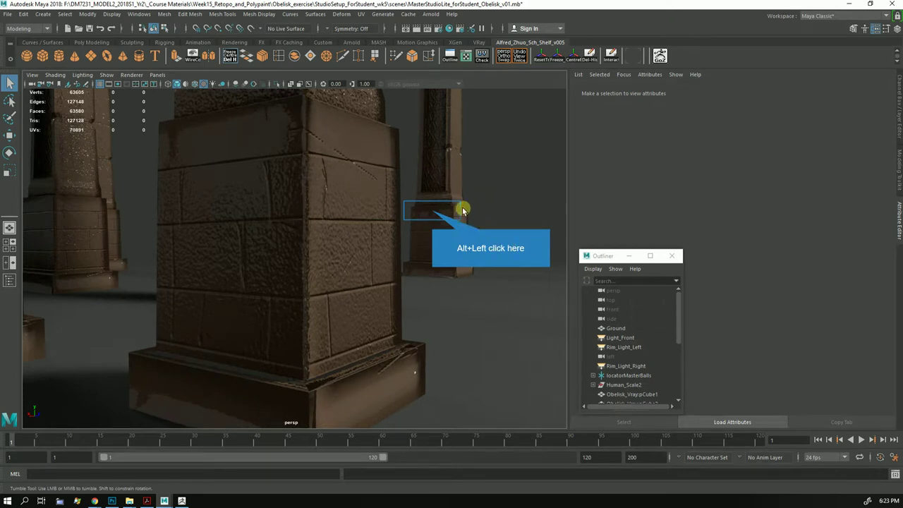
pyautogui.keyDown('alt'); pyautogui.click(432, 212); pyautogui.keyUp('alt')
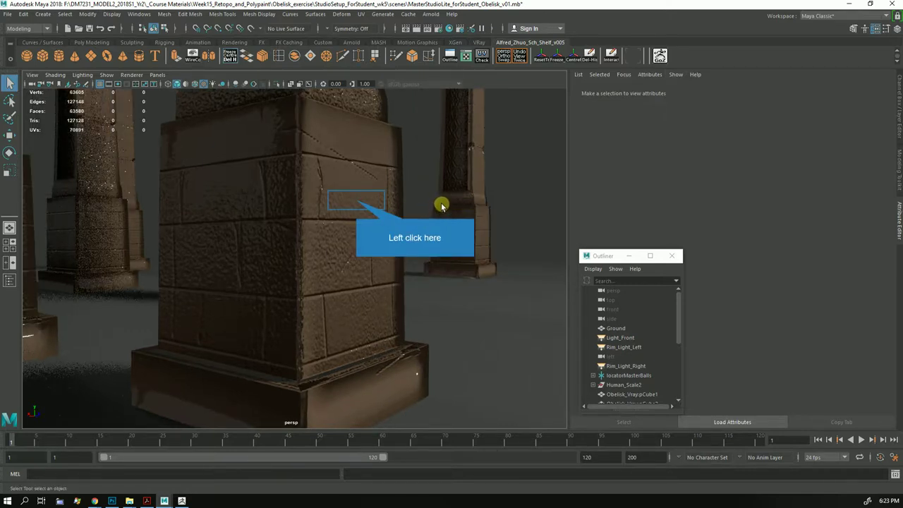
pyautogui.click(356, 199)
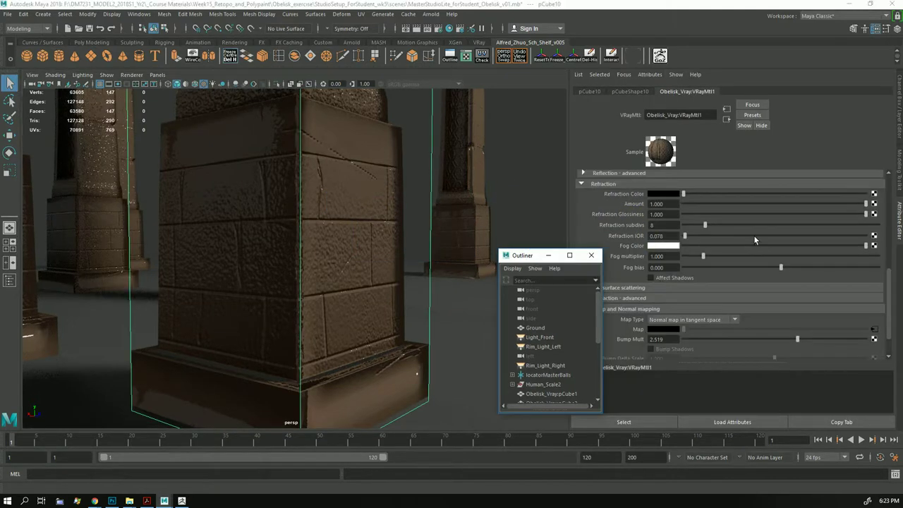
pyautogui.scroll(3, 755, 234)
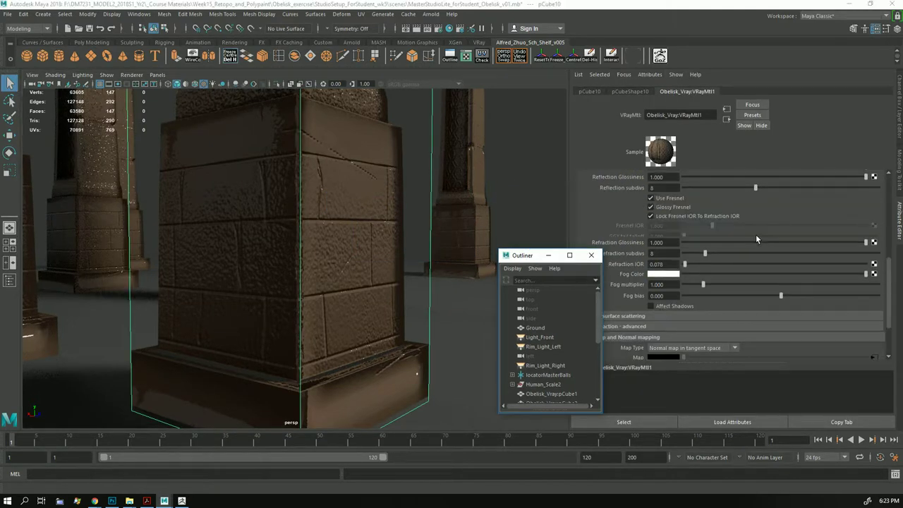
pyautogui.scroll(2, 755, 234)
pyautogui.moveTo(739, 306); pyautogui.dragTo(728, 308)
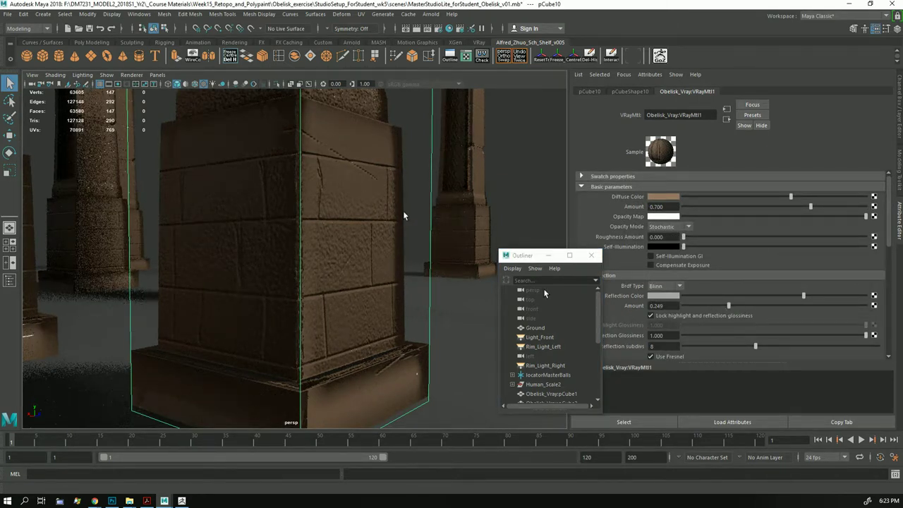
pyautogui.keyDown('alt'); pyautogui.moveTo(424, 202); pyautogui.dragTo(433, 195); pyautogui.keyUp('alt')
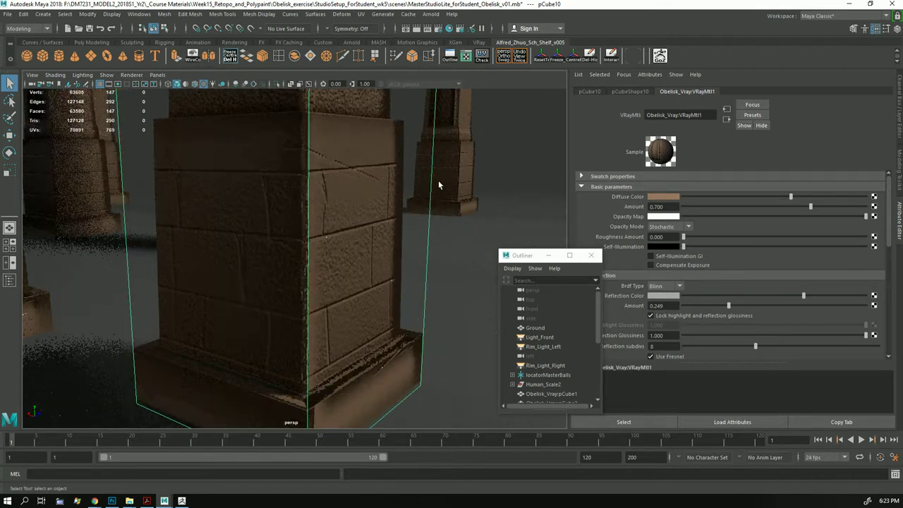
pyautogui.moveTo(439, 180)
pyautogui.keyDown('alt'); pyautogui.mouseDown(button='middle')
pyautogui.moveTo(418, 346)
pyautogui.moveTo(450, 256)
pyautogui.mouseUp(button='middle'); pyautogui.keyUp('alt')
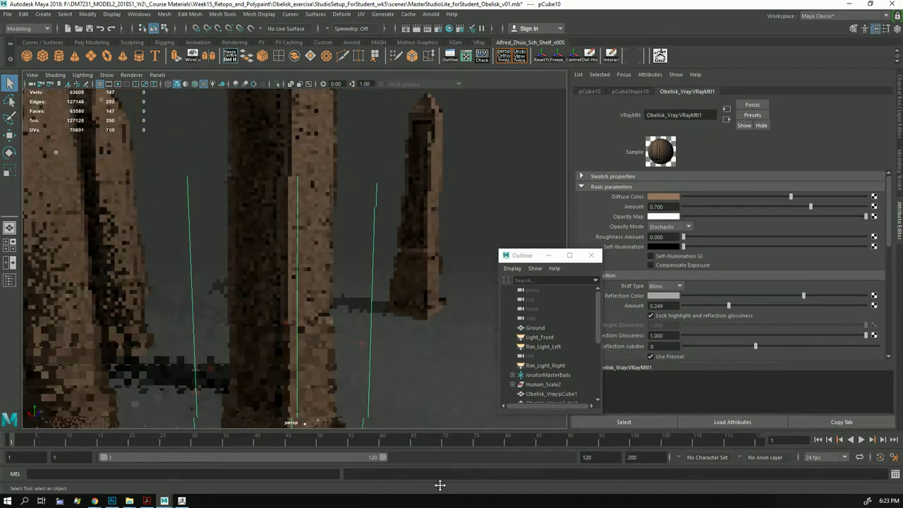
pyautogui.keyDown('alt'); pyautogui.moveTo(449, 251); pyautogui.dragTo(452, 257); pyautogui.keyUp('alt')
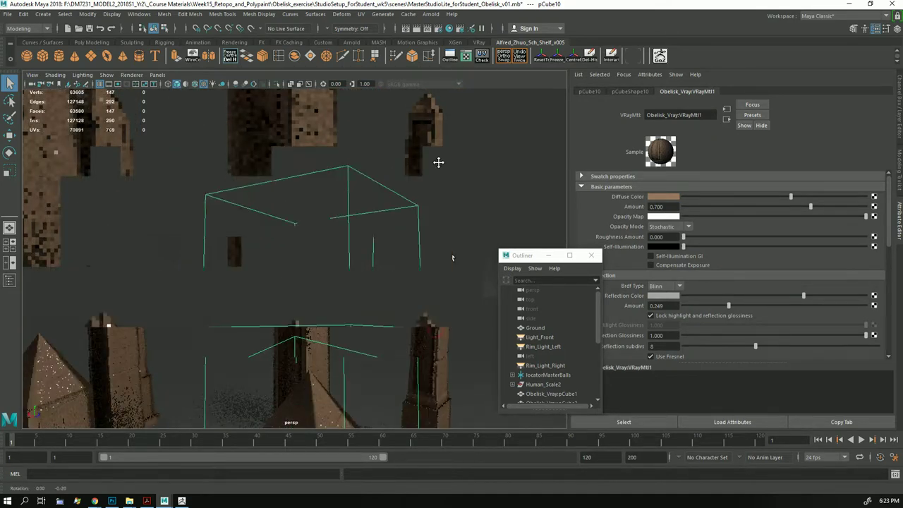
pyautogui.scroll(-3, 414, 153)
pyautogui.scroll(3, 414, 153)
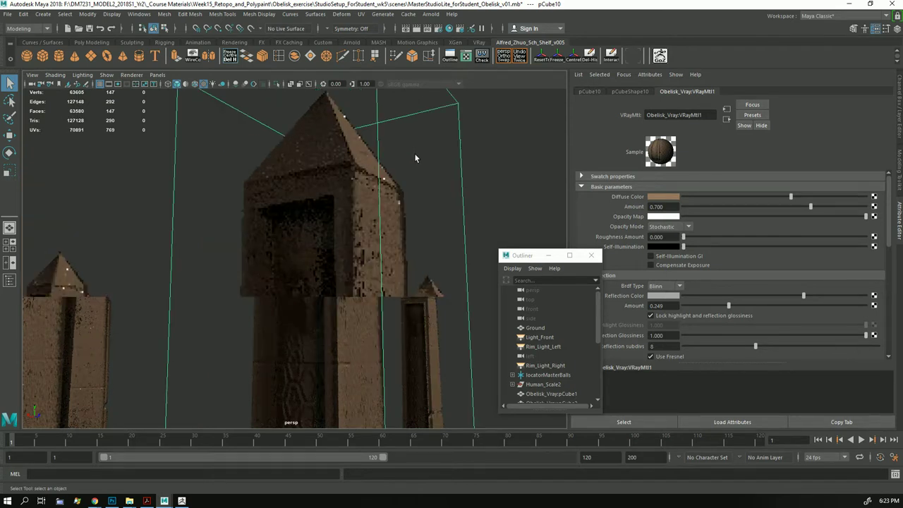
# Step: Unhide VRayLightRect1 with Shift+H to restore the rect light
pyautogui.click(414, 156)
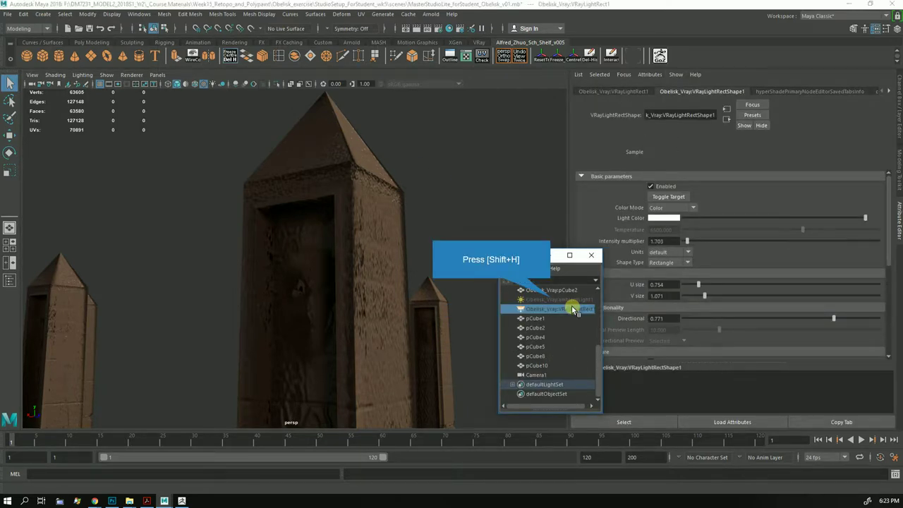
pyautogui.hotkey('shift', 'h')
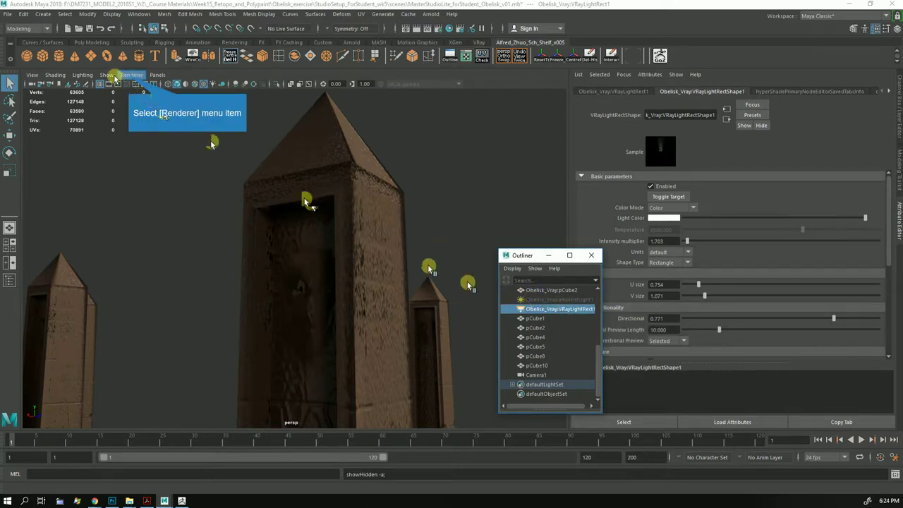
# Step: Switch the viewport to Viewport 2.0, select the rect light and rotate it toward the obelisks
pyautogui.click(130, 75)
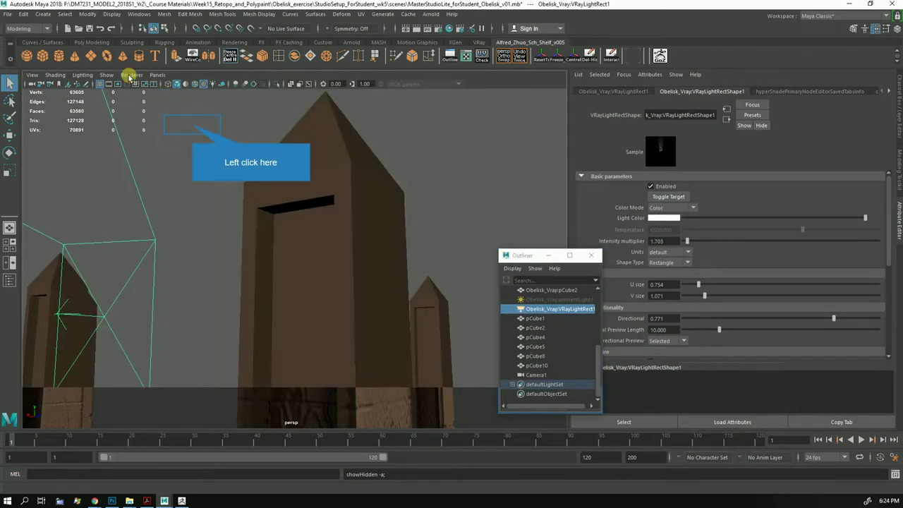
pyautogui.click(192, 125)
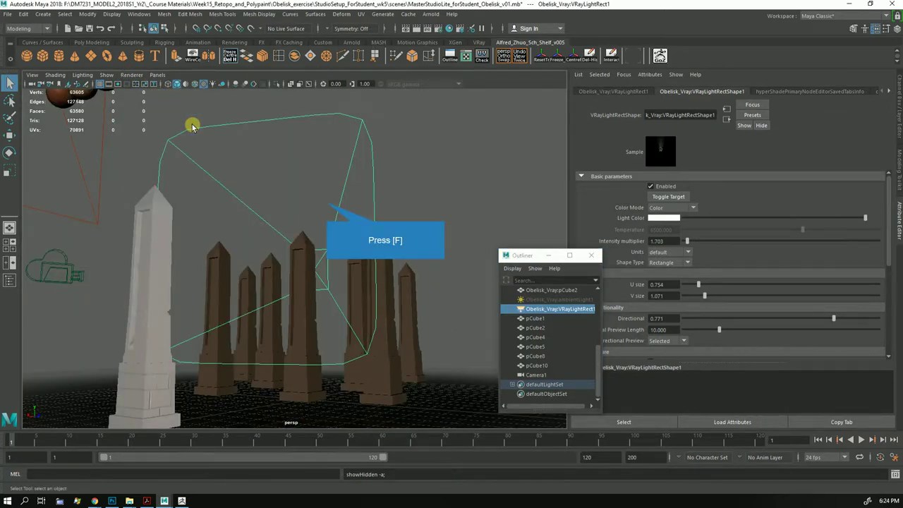
pyautogui.press('f')
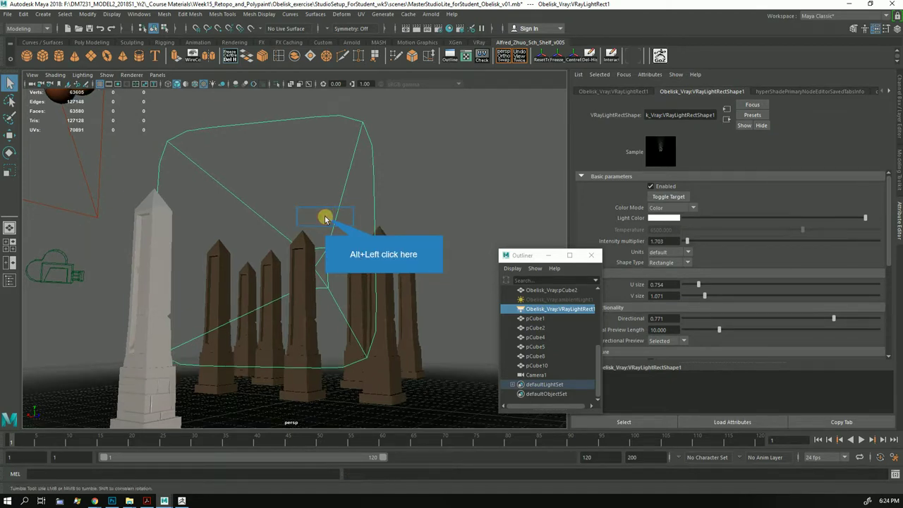
pyautogui.moveTo(324, 218)
pyautogui.keyDown('alt'); pyautogui.mouseDown()
pyautogui.moveTo(298, 250)
pyautogui.moveTo(268, 246)
pyautogui.moveTo(315, 222)
pyautogui.moveTo(338, 224)
pyautogui.moveTo(315, 225)
pyautogui.moveTo(306, 258)
pyautogui.mouseUp(); pyautogui.keyUp('alt')
pyautogui.press('e')
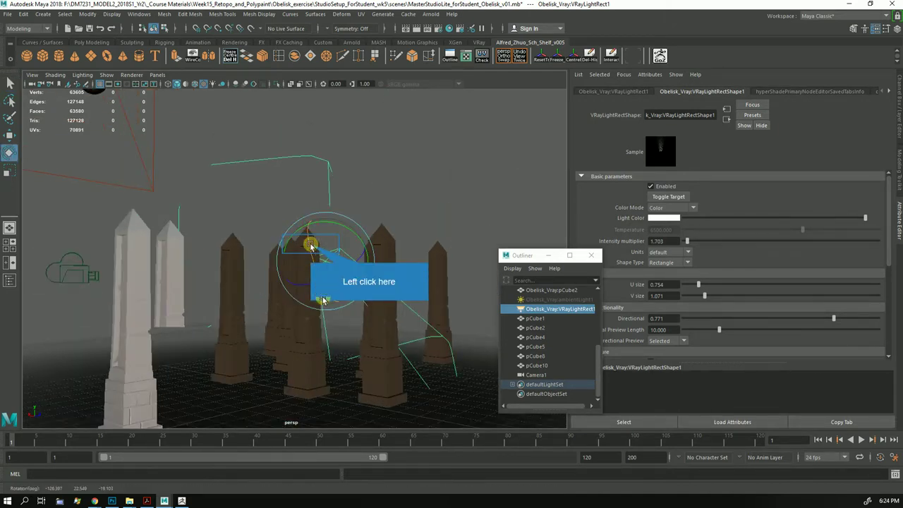
pyautogui.moveTo(311, 245); pyautogui.dragTo(323, 262)
# Step: Fine-tune the rect light's rotation so it aims at the obelisk faces
pyautogui.press('w')
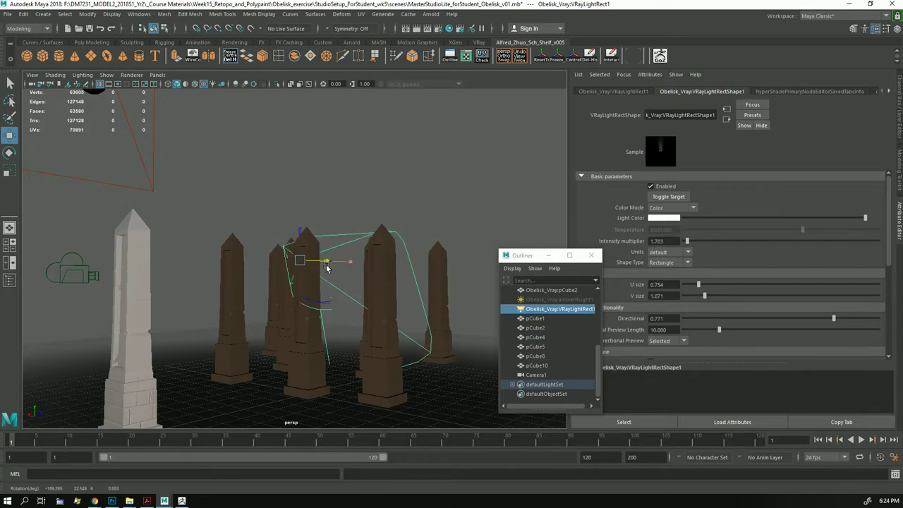
pyautogui.click(280, 265)
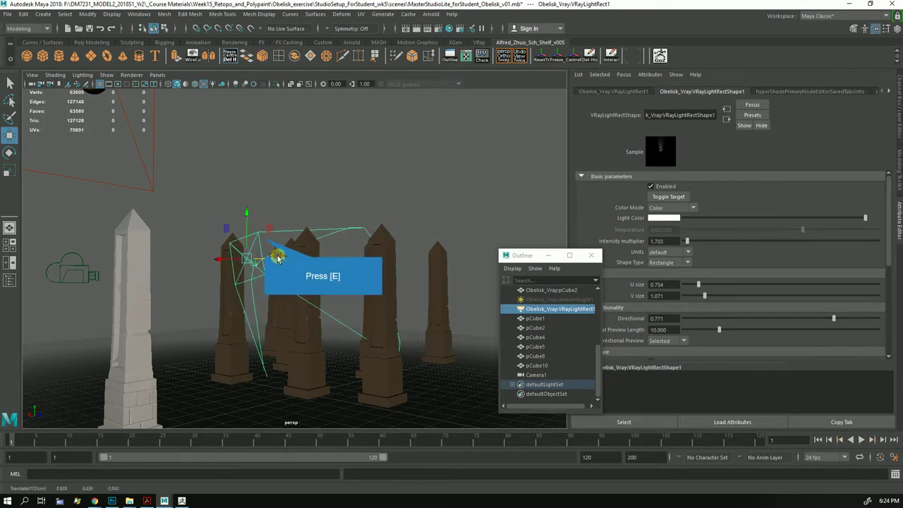
pyautogui.press('e')
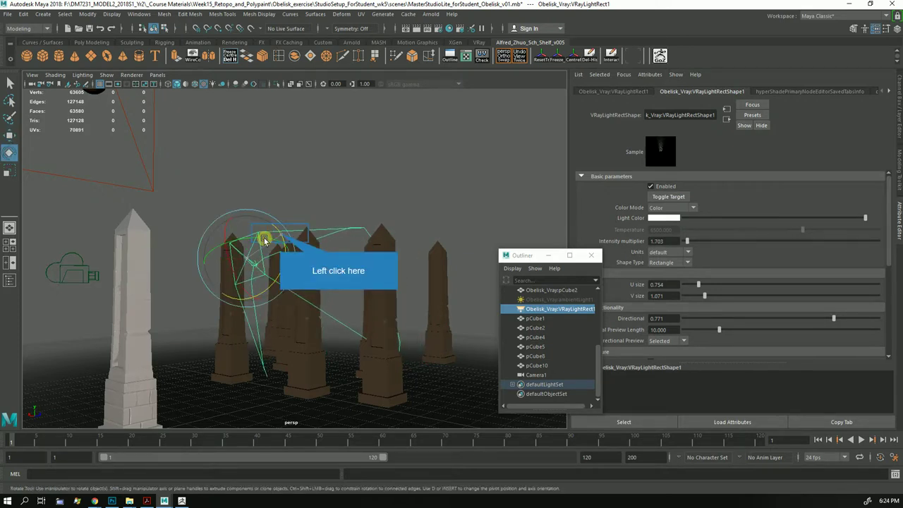
pyautogui.moveTo(280, 234); pyautogui.dragTo(280, 235)
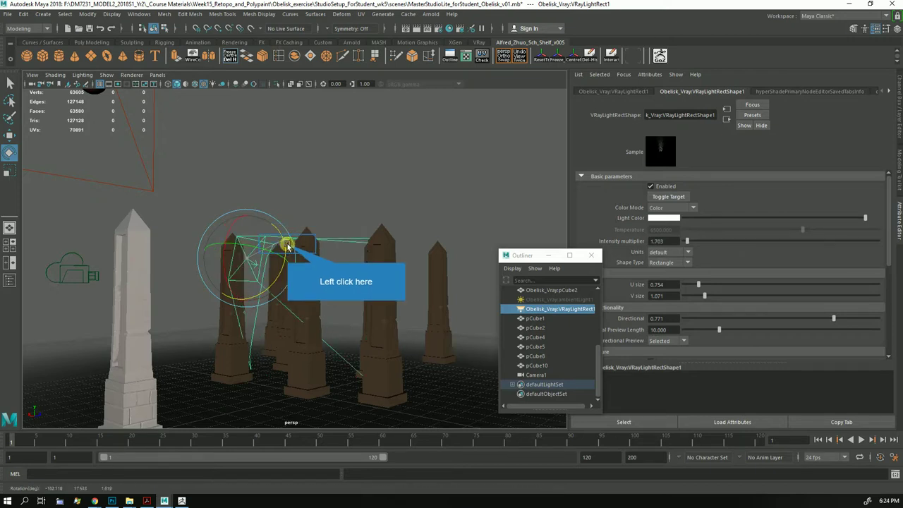
pyautogui.click(287, 245)
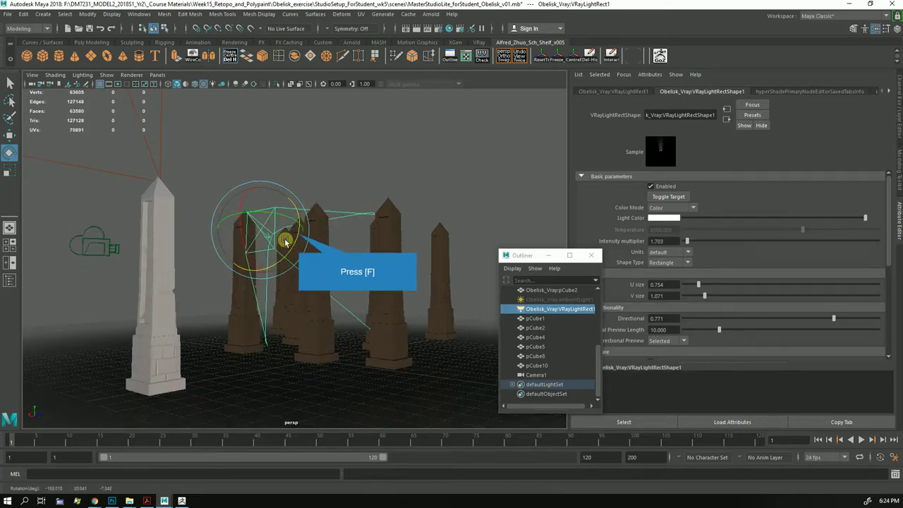
pyautogui.press('f')
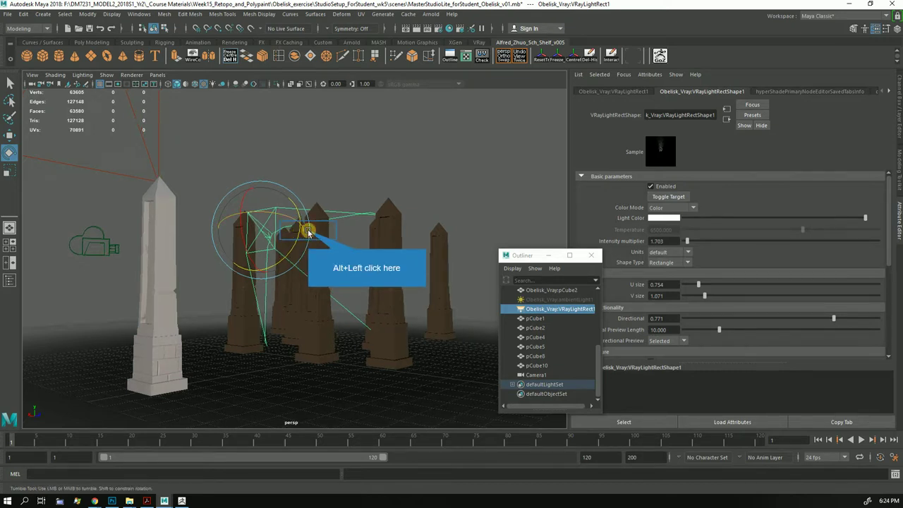
# Step: Move the rect light right along X so it sits among the central obelisks
pyautogui.keyDown('alt'); pyautogui.moveTo(308, 233); pyautogui.dragTo(314, 243); pyautogui.keyUp('alt')
pyautogui.press('w')
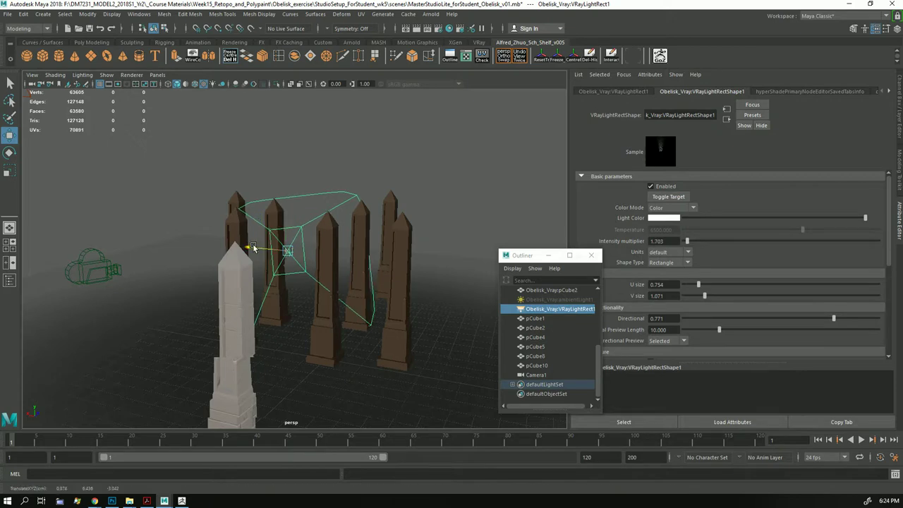
pyautogui.moveTo(254, 245); pyautogui.dragTo(298, 252)
pyautogui.scroll(5, 395, 205)
pyautogui.moveTo(417, 185)
pyautogui.keyDown('alt'); pyautogui.mouseDown()
pyautogui.moveTo(331, 239)
pyautogui.moveTo(328, 180)
pyautogui.moveTo(306, 161)
pyautogui.mouseUp(); pyautogui.keyUp('alt')
pyautogui.keyDown('alt'); pyautogui.moveTo(306, 161); pyautogui.dragTo(315, 186, button='right'); pyautogui.keyUp('alt')
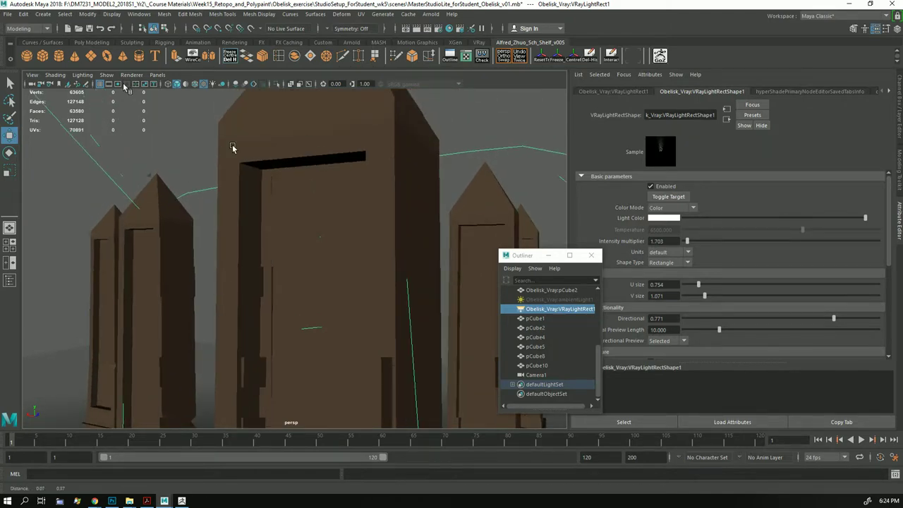
# Step: Start the V-Ray IPR render in the viewport and zoom toward the central obelisk
pyautogui.click(132, 75)
pyautogui.click(130, 99)
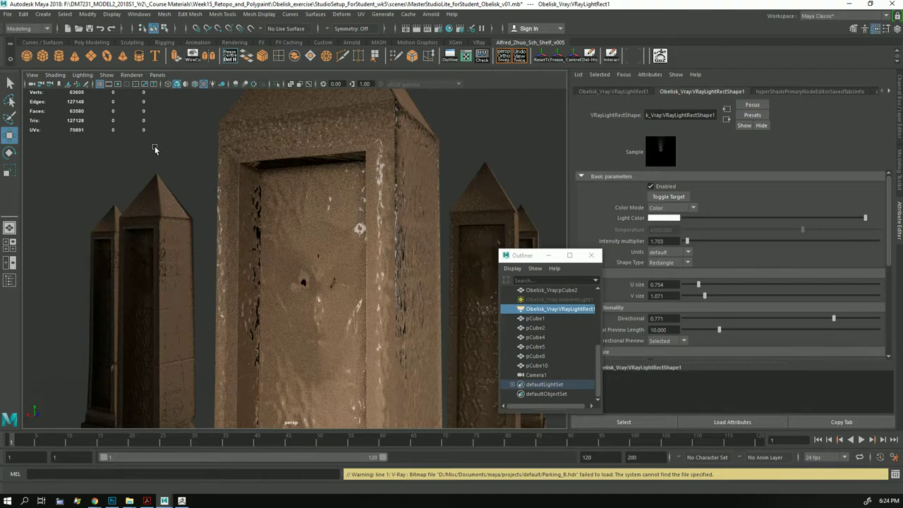
pyautogui.scroll(-3, 291, 210)
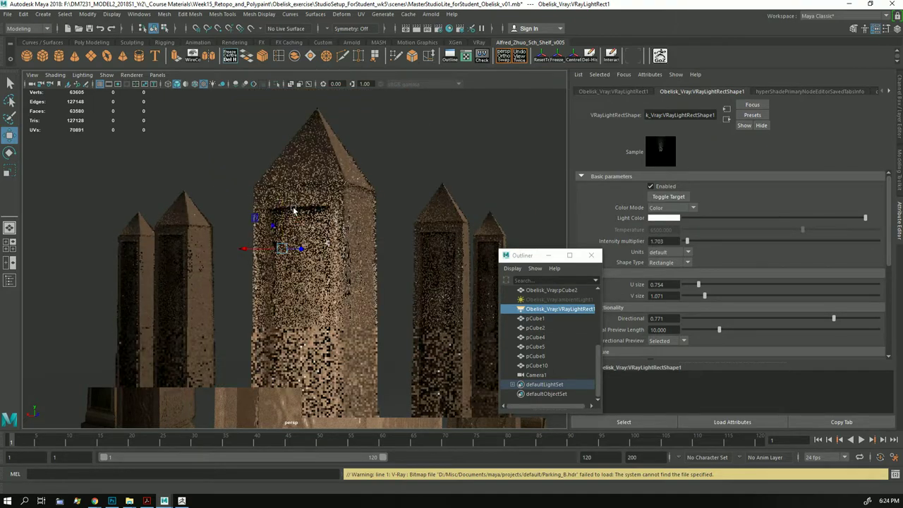
pyautogui.scroll(1, 291, 209)
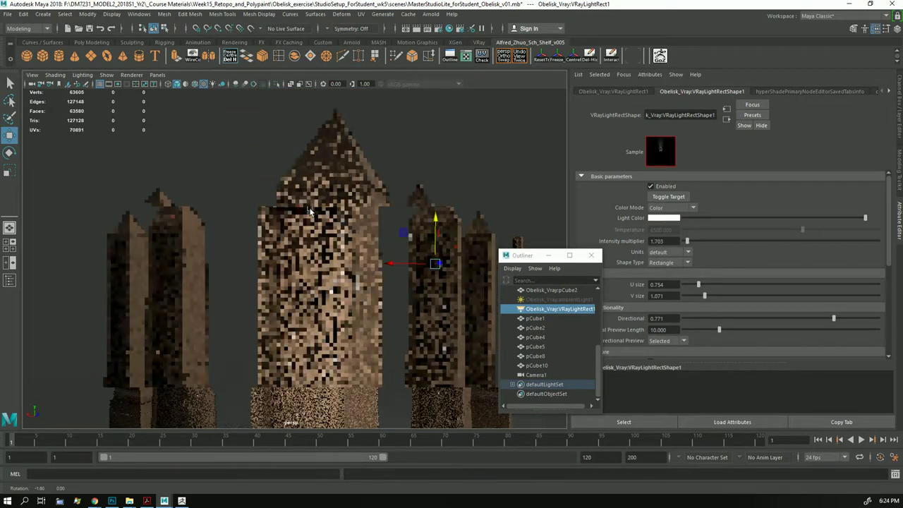
pyautogui.keyDown('alt'); pyautogui.moveTo(294, 210); pyautogui.dragTo(282, 198); pyautogui.keyUp('alt')
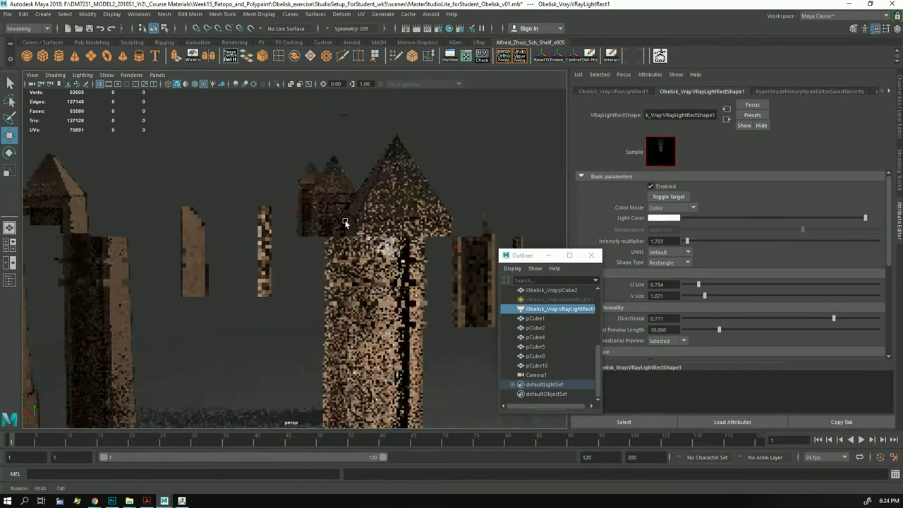
pyautogui.keyDown('alt'); pyautogui.moveTo(282, 198); pyautogui.dragTo(276, 193, button='middle'); pyautogui.keyUp('alt')
pyautogui.keyDown('alt'); pyautogui.moveTo(276, 193); pyautogui.dragTo(317, 196, button='right'); pyautogui.keyUp('alt')
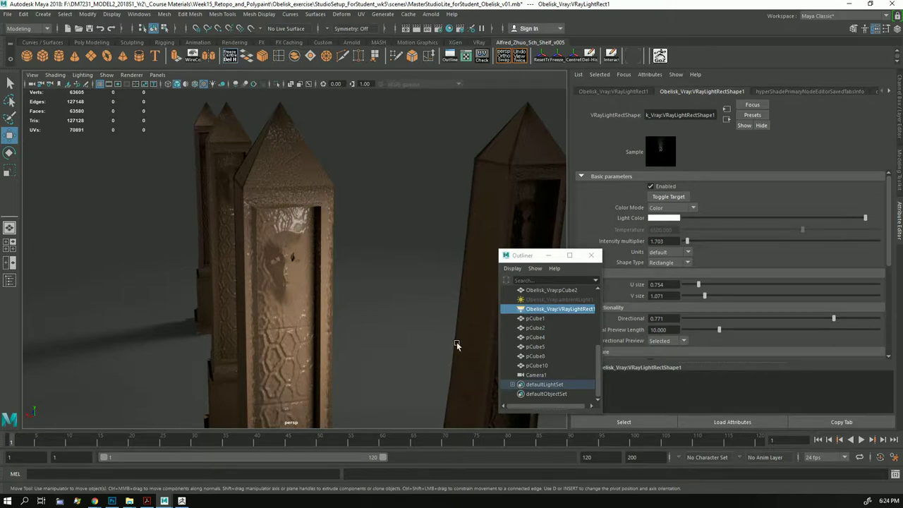
# Step: Frame a low, level view of the obelisks and deselect the rect light so IPR refines
pyautogui.moveTo(318, 200)
pyautogui.keyDown('alt'); pyautogui.mouseDown()
pyautogui.moveTo(203, 221)
pyautogui.moveTo(356, 175)
pyautogui.mouseUp(); pyautogui.keyUp('alt')
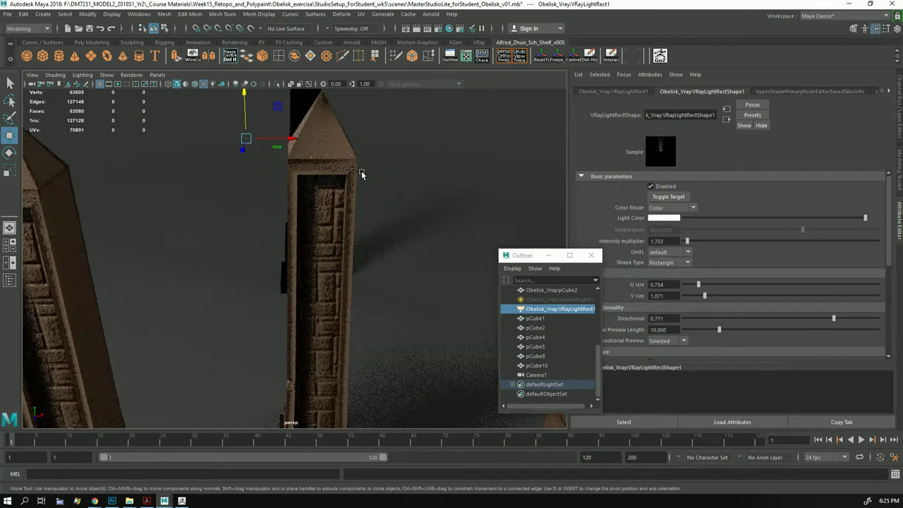
pyautogui.scroll(2, 360, 172)
pyautogui.scroll(2, 364, 174)
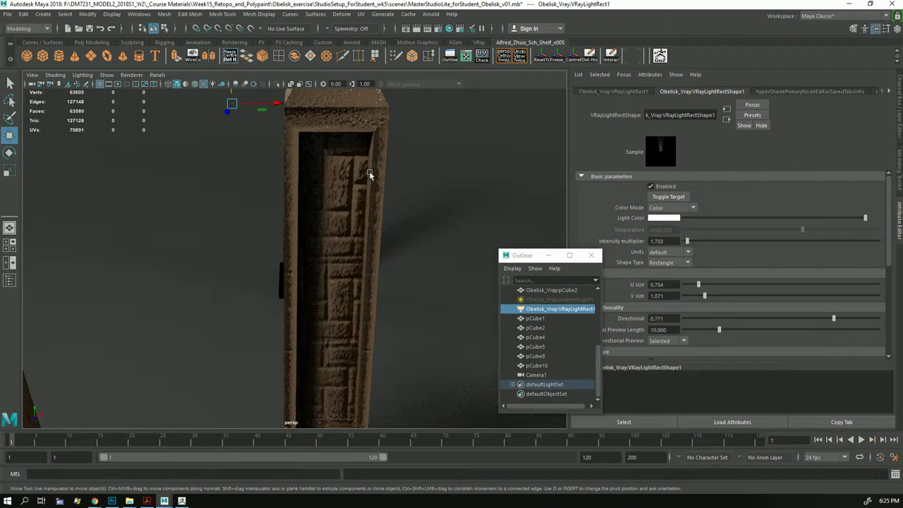
pyautogui.scroll(-10, 369, 171)
pyautogui.keyDown('alt'); pyautogui.moveTo(368, 170); pyautogui.dragTo(439, 206); pyautogui.keyUp('alt')
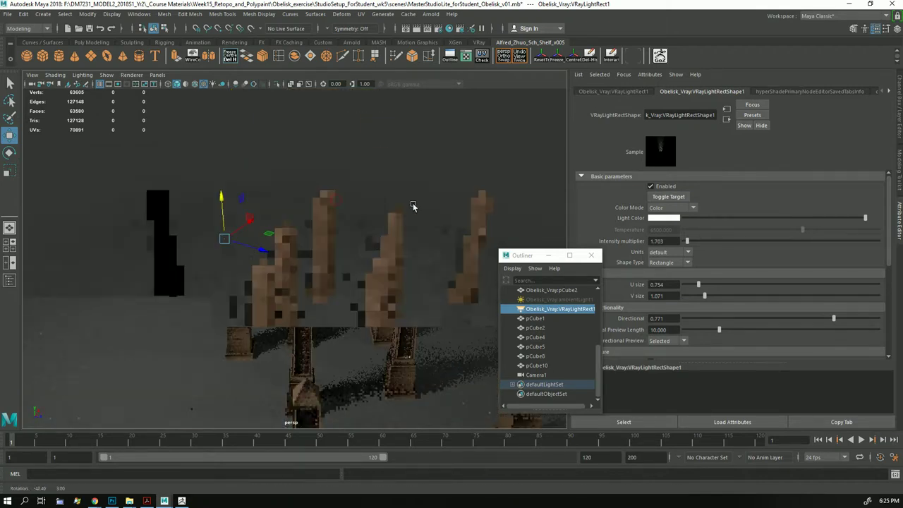
pyautogui.scroll(2, 336, 208)
pyautogui.scroll(3, 337, 208)
pyautogui.scroll(3, 336, 208)
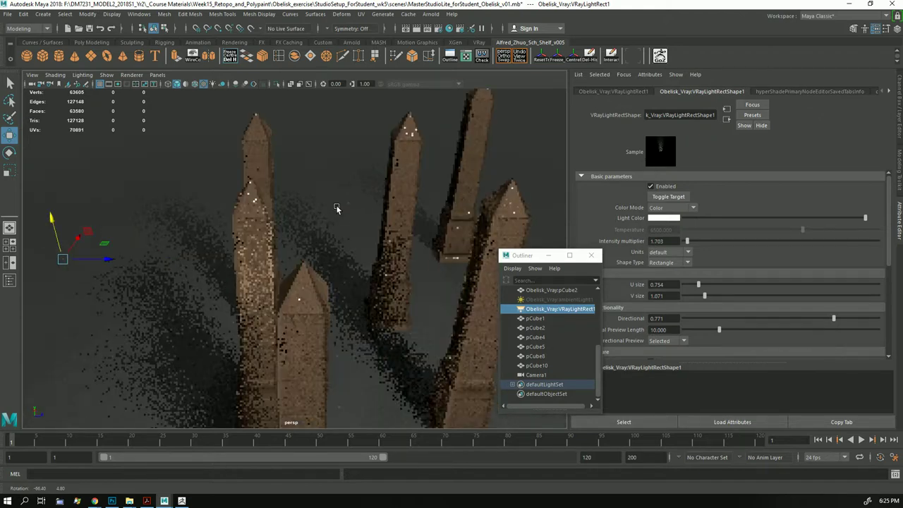
pyautogui.scroll(3, 336, 208)
pyautogui.keyDown('alt'); pyautogui.moveTo(336, 208); pyautogui.dragTo(395, 180); pyautogui.keyUp('alt')
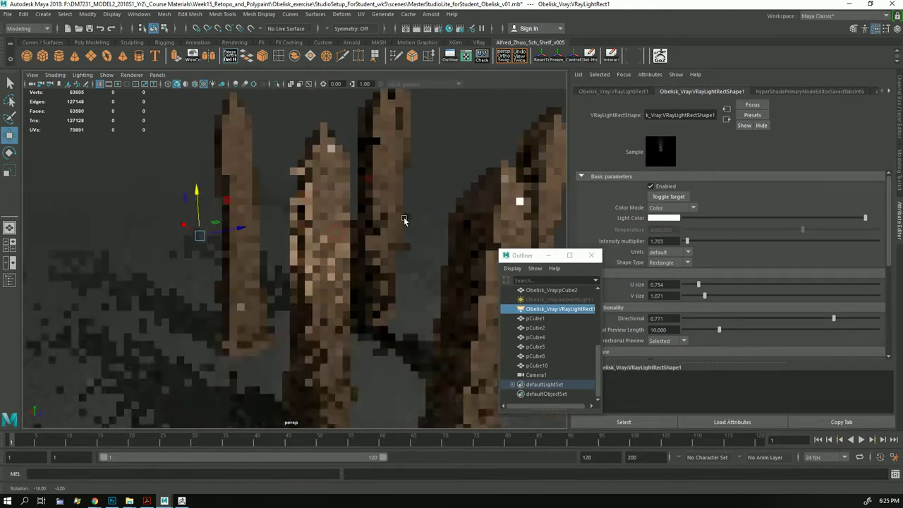
pyautogui.scroll(3, 395, 180)
pyautogui.scroll(3, 397, 197)
pyautogui.scroll(2, 399, 219)
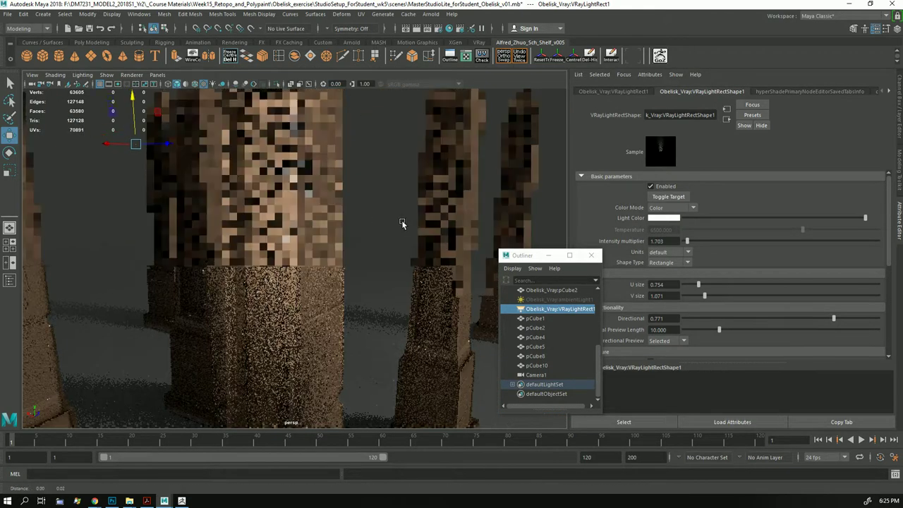
pyautogui.scroll(3, 403, 247)
pyautogui.scroll(-2, 403, 247)
pyautogui.scroll(-2, 400, 251)
pyautogui.scroll(-2, 399, 254)
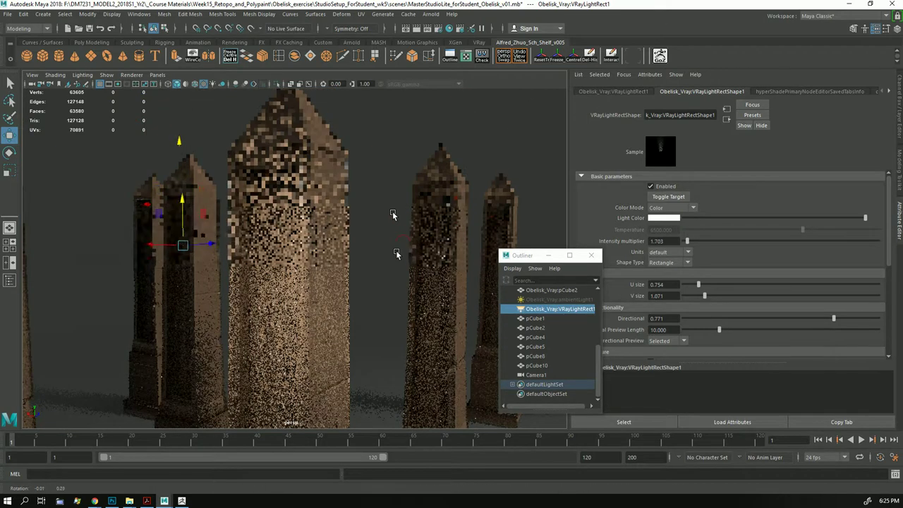
pyautogui.scroll(-2, 397, 258)
pyautogui.click(397, 237)
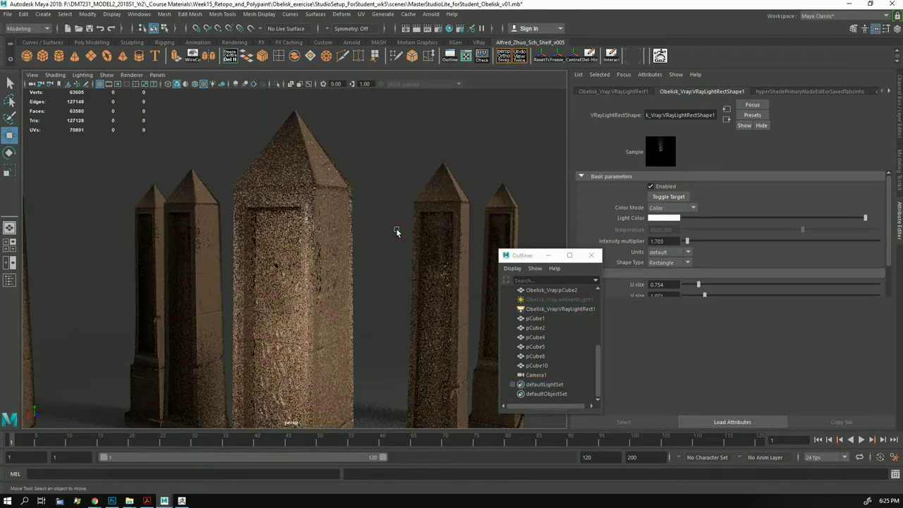
pyautogui.click(226, 182)
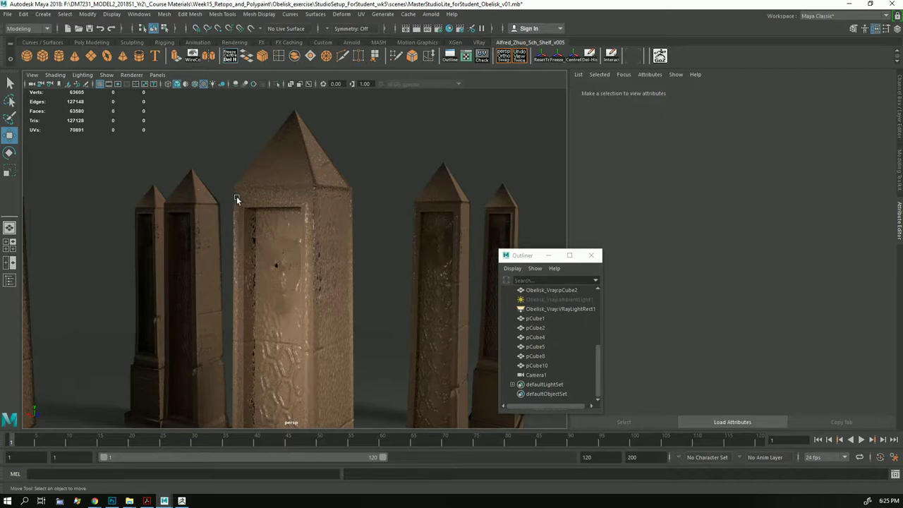
# Step: Inspect the central obelisk's Obelisk_Vray:VRayMtl1 settings down to Refraction, then deselect and orbit out
pyautogui.click(257, 196)
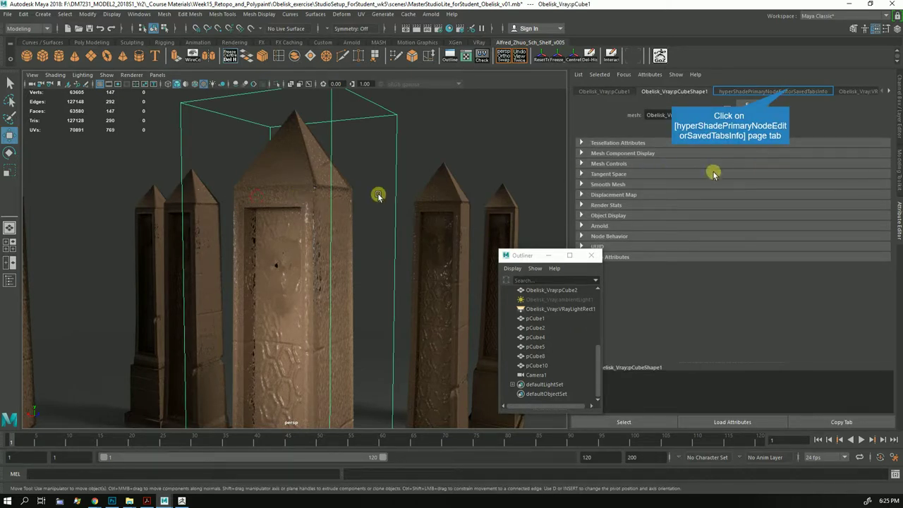
pyautogui.click(790, 91)
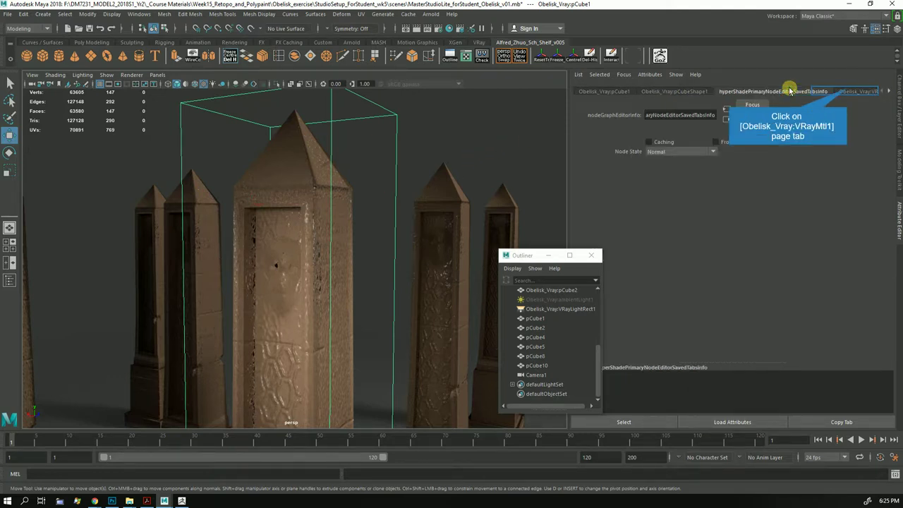
pyautogui.click(847, 91)
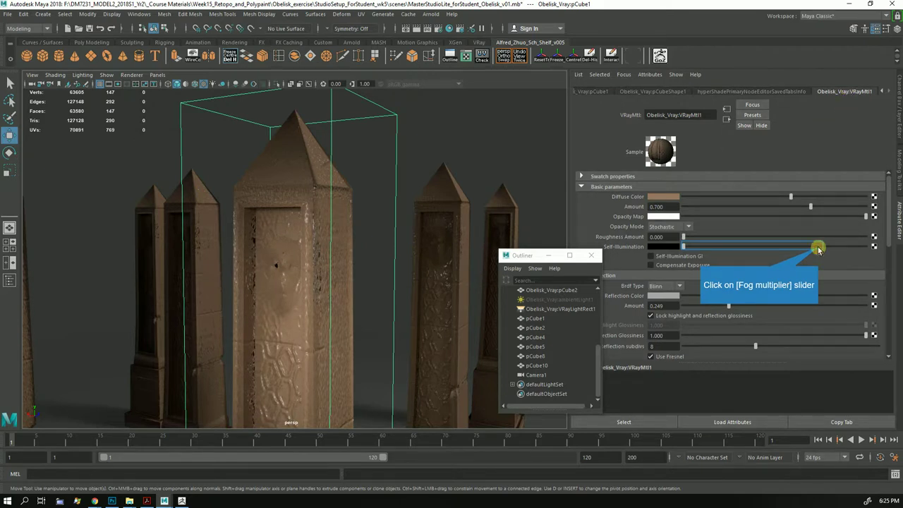
pyautogui.scroll(-5, 761, 250)
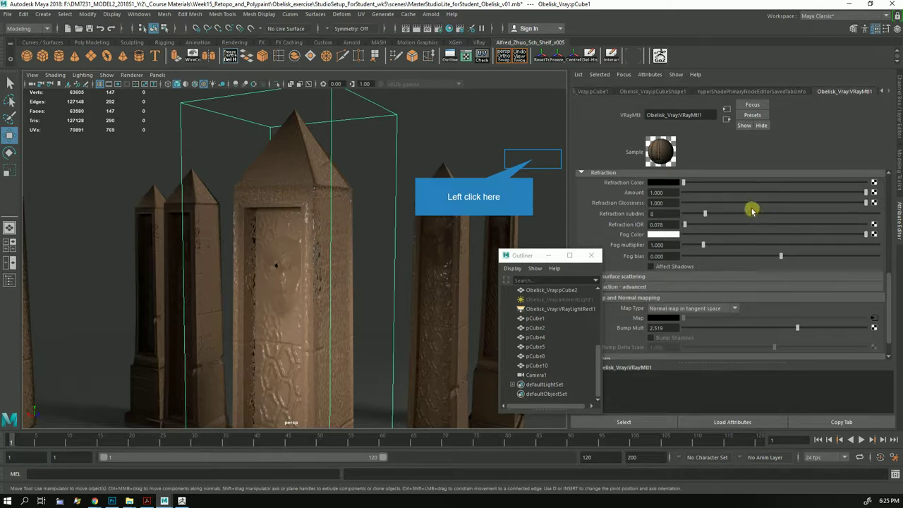
pyautogui.click(545, 156)
pyautogui.keyDown('alt'); pyautogui.moveTo(494, 219); pyautogui.dragTo(476, 176); pyautogui.keyUp('alt')
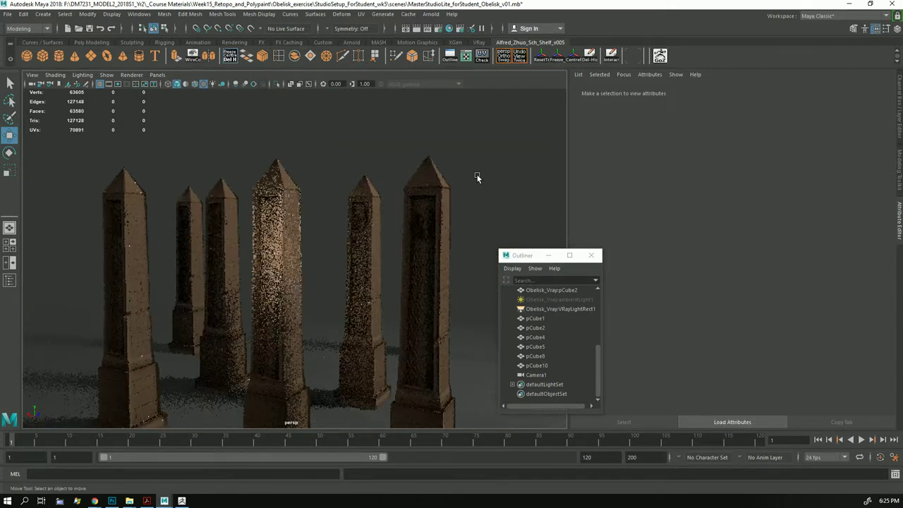
# Step: Zoom in on the obelisk group and select the central obelisk
pyautogui.scroll(3, 476, 155)
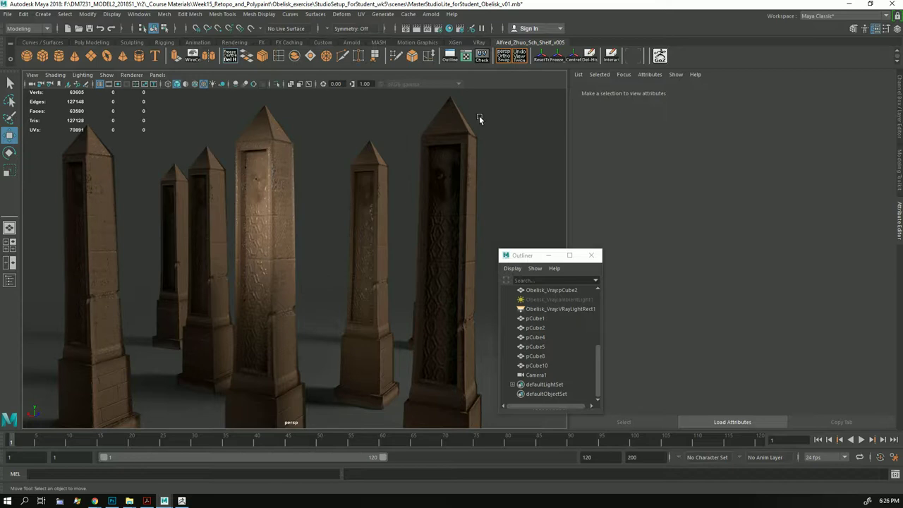
pyautogui.scroll(3, 299, 207)
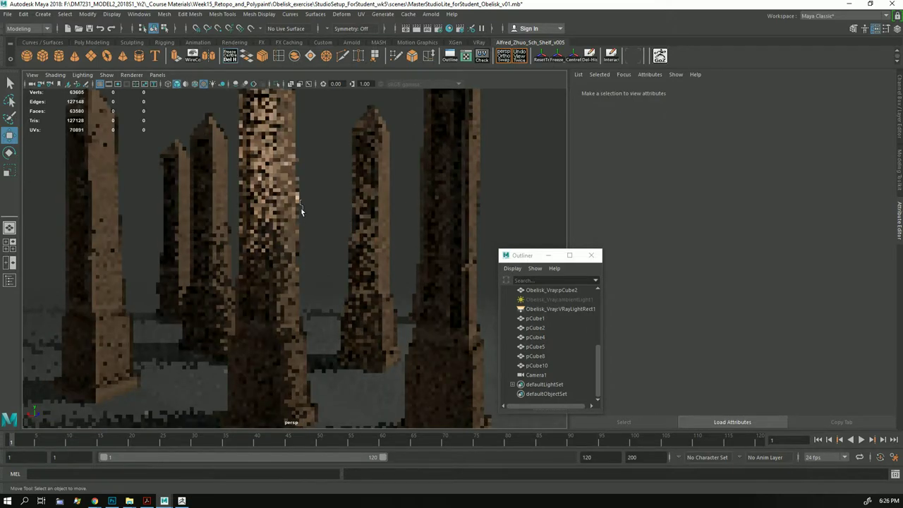
pyautogui.click(300, 336)
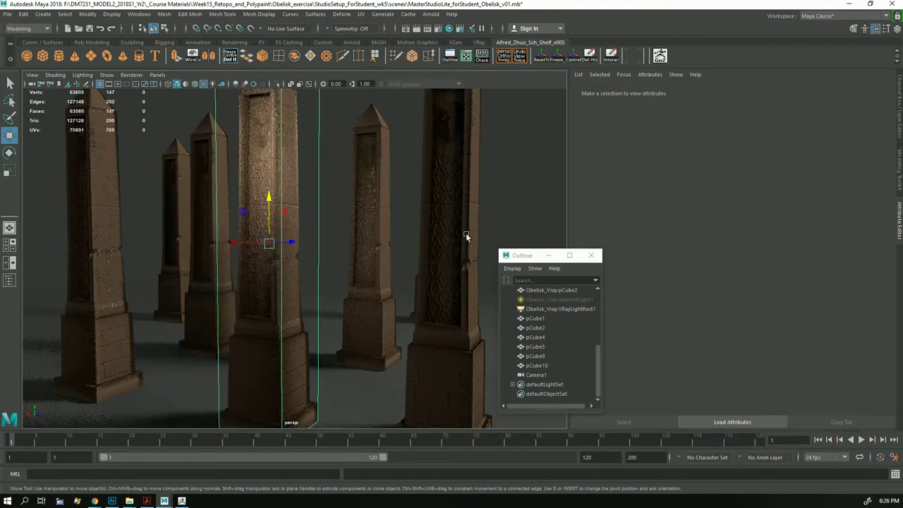
# Step: Set the middle obelisk's normal Map Type to object space and preview the render
pyautogui.click(477, 185)
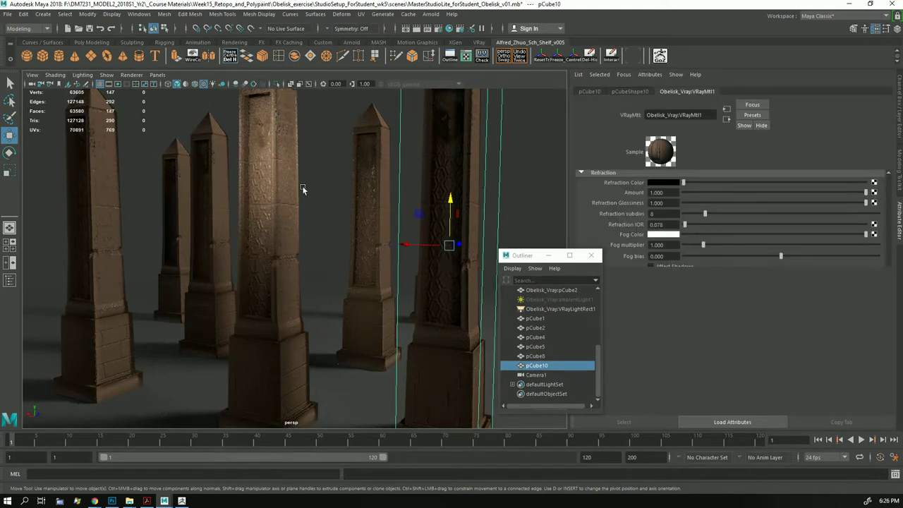
pyautogui.click(270, 177)
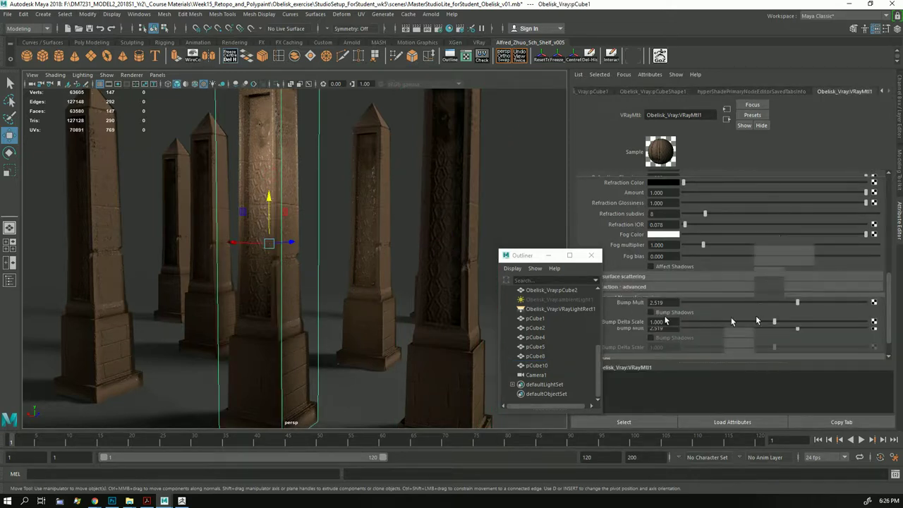
pyautogui.click(653, 285)
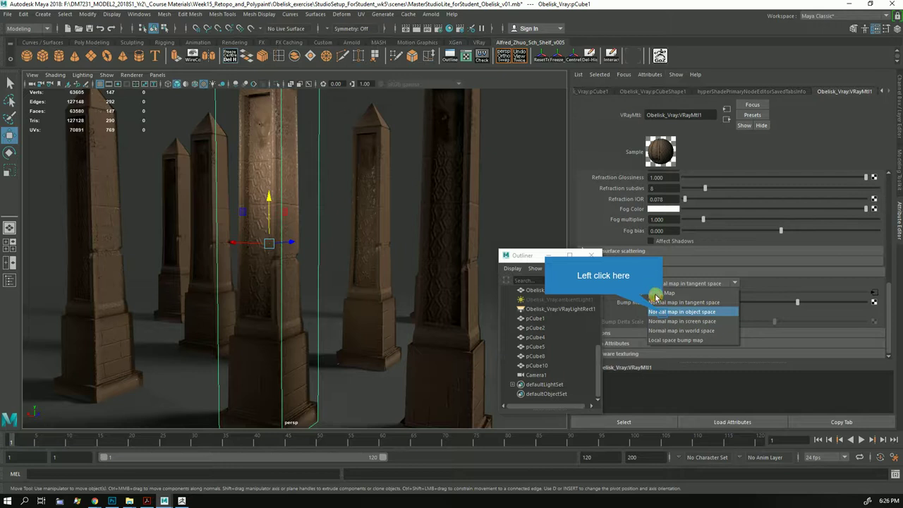
pyautogui.click(663, 311)
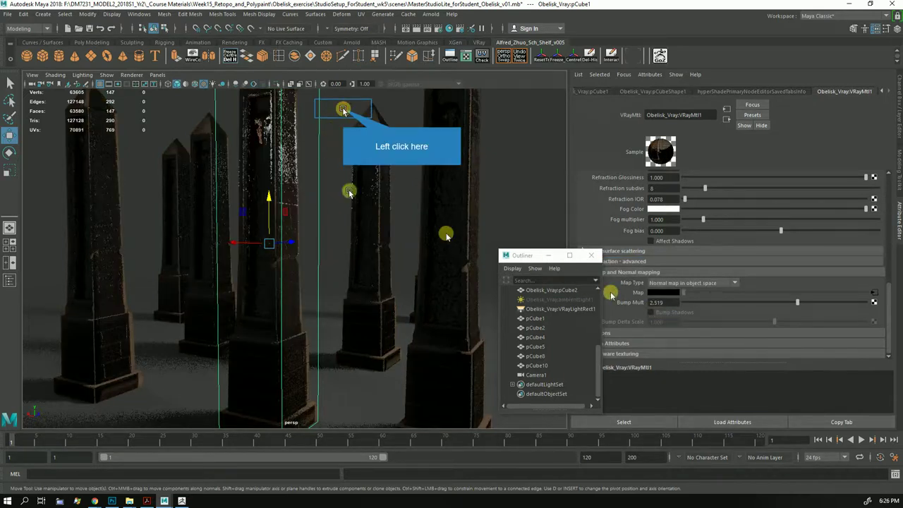
pyautogui.click(342, 109)
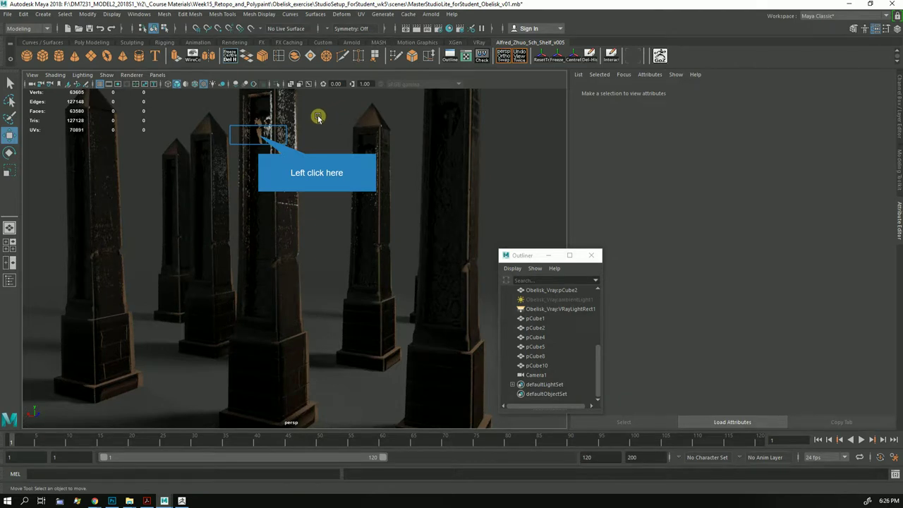
# Step: Switch the obelisk material's normal Map Type to screen space and preview it
pyautogui.click(259, 136)
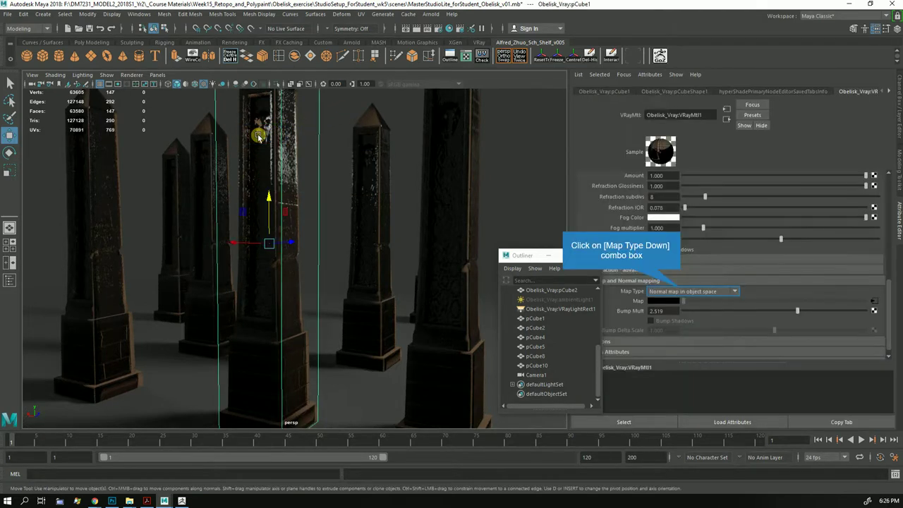
pyautogui.click(681, 291)
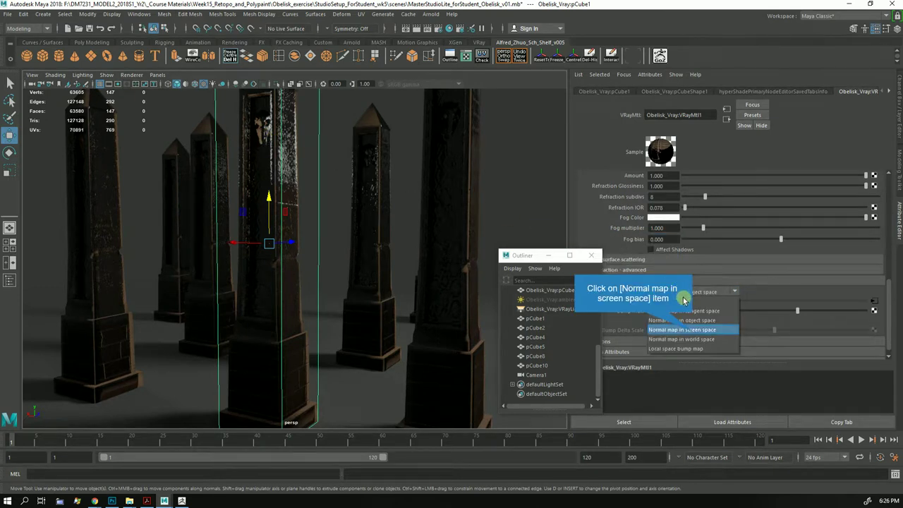
pyautogui.click(693, 330)
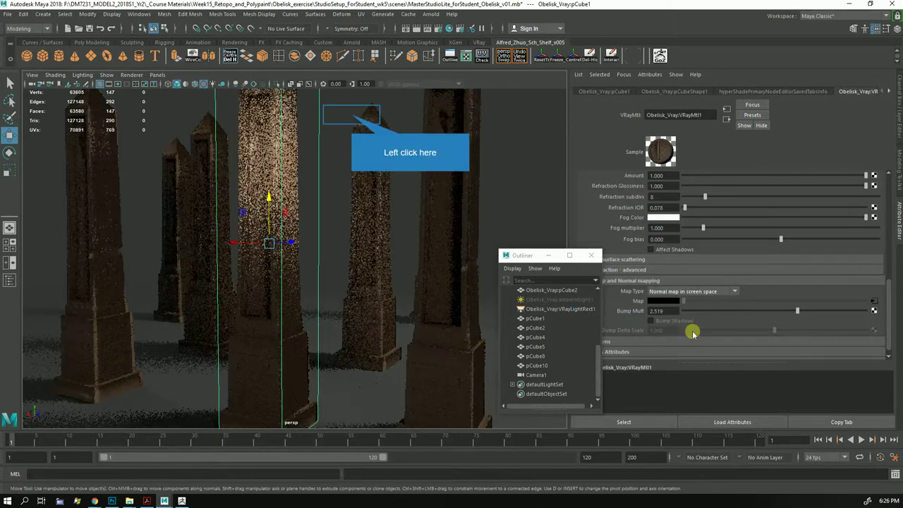
pyautogui.click(351, 114)
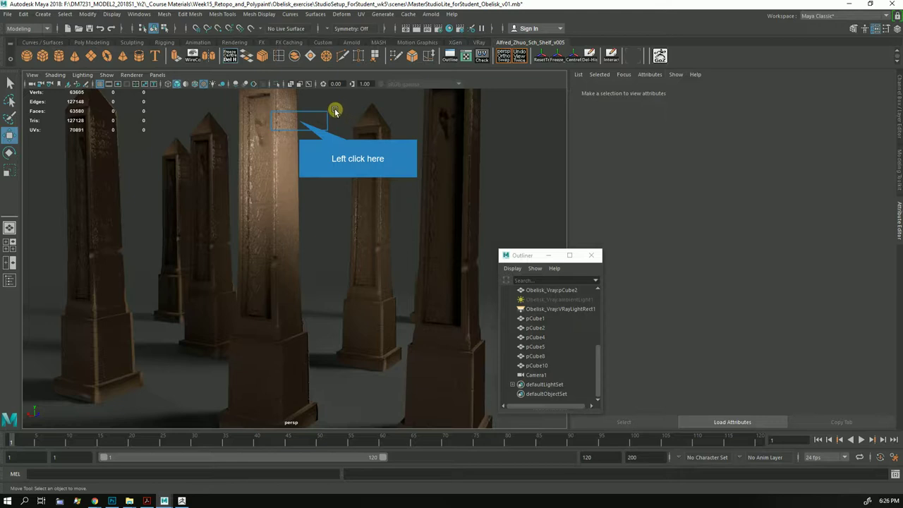
# Step: Try world-space normal mapping on the obelisk material and preview the render
pyautogui.click(299, 123)
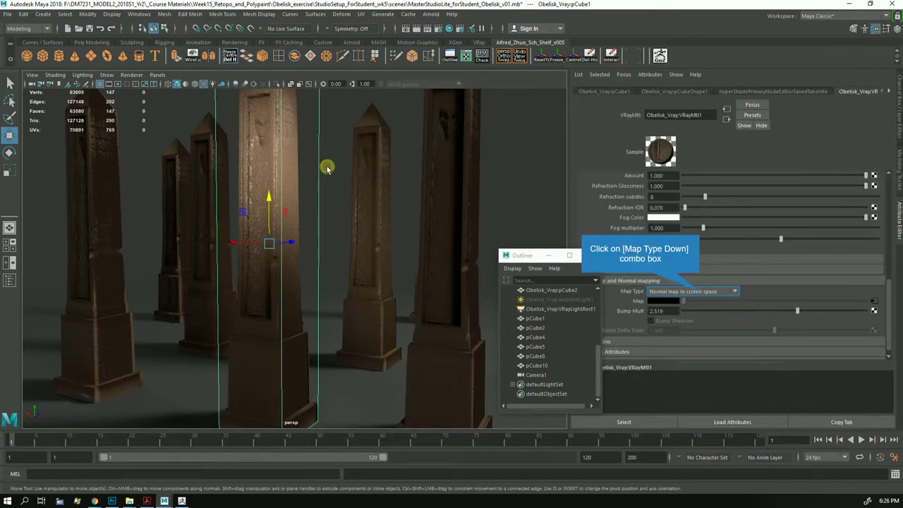
pyautogui.click(699, 292)
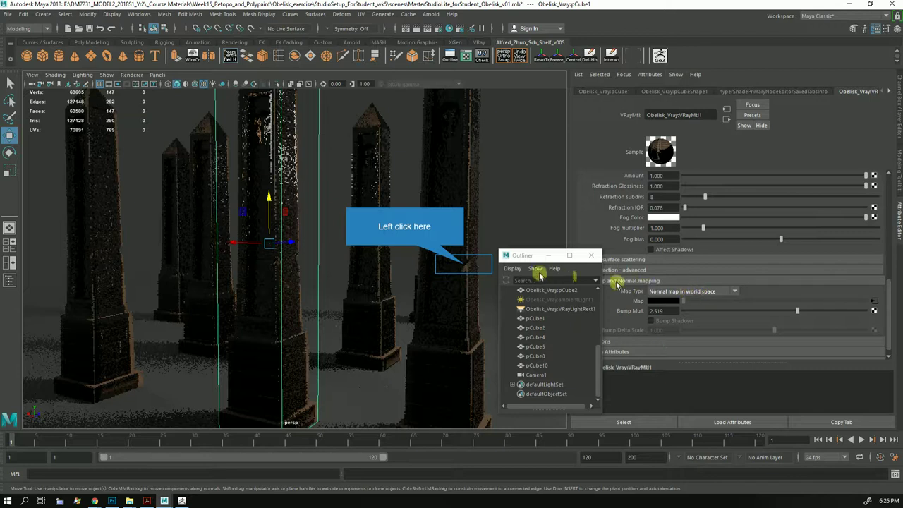
pyautogui.click(463, 265)
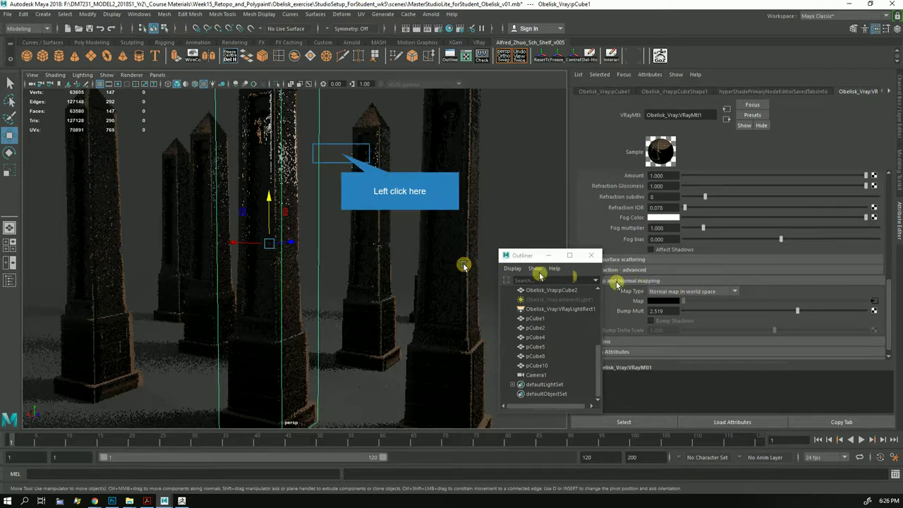
pyautogui.click(340, 154)
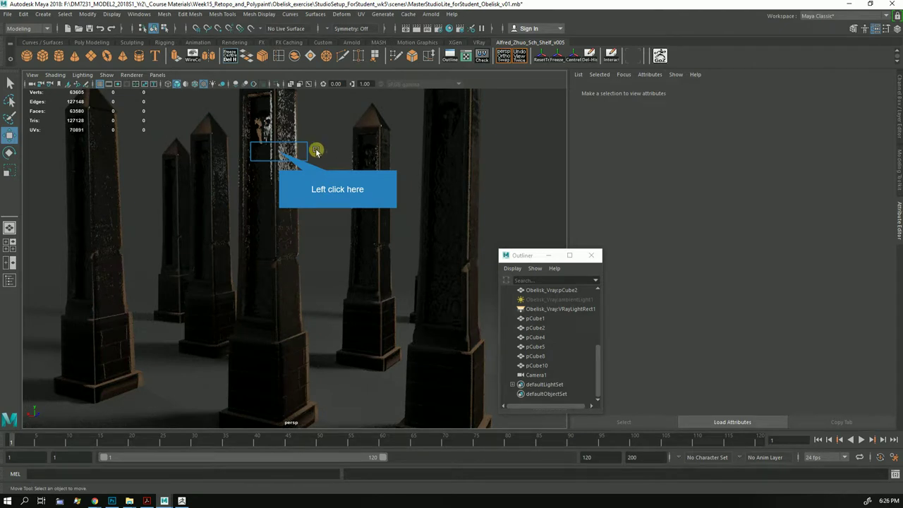
# Step: Set Map Type back to Normal map in tangent space and deselect to preview
pyautogui.click(280, 152)
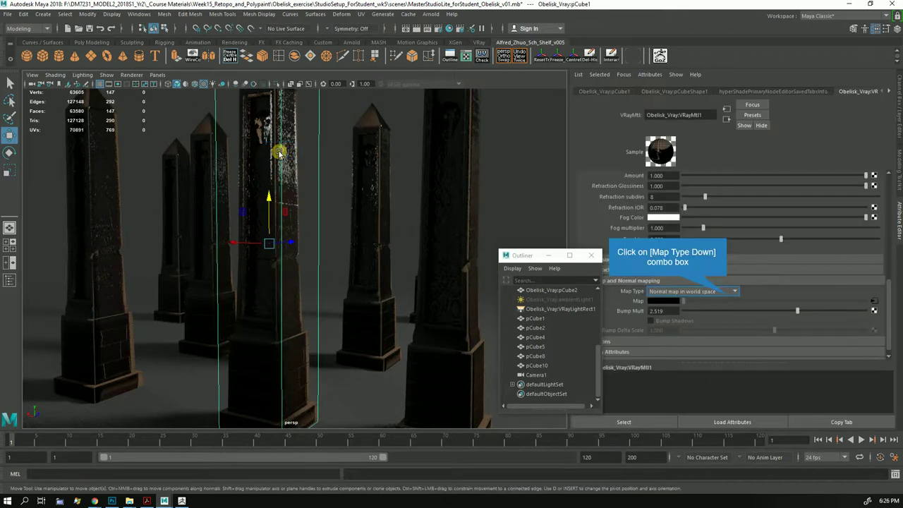
pyautogui.click(727, 297)
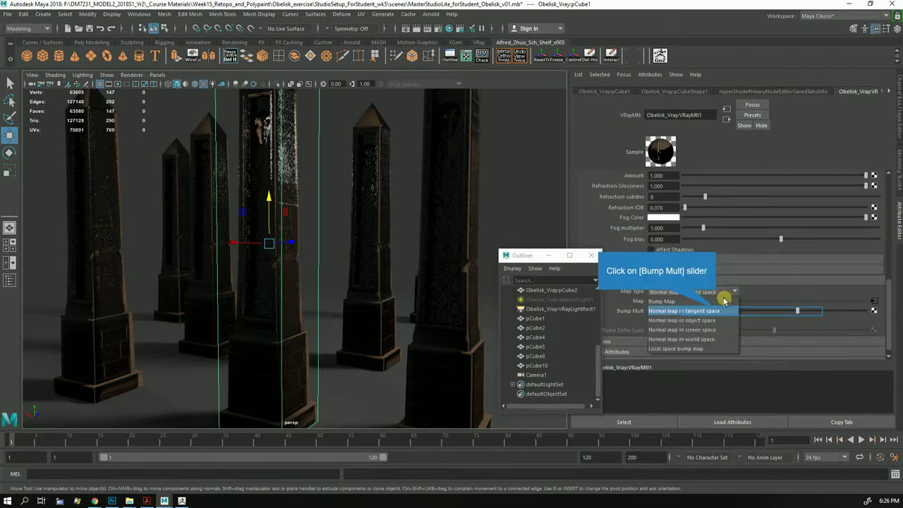
pyautogui.click(716, 311)
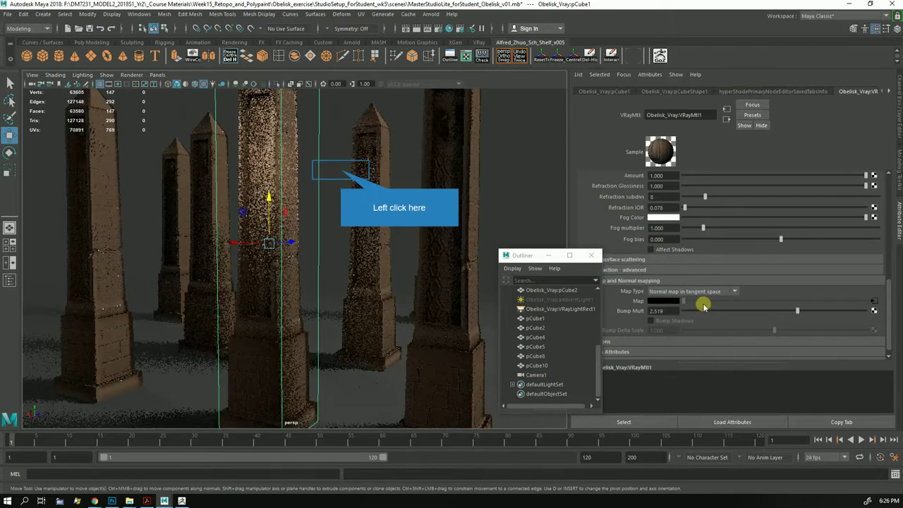
pyautogui.click(341, 154)
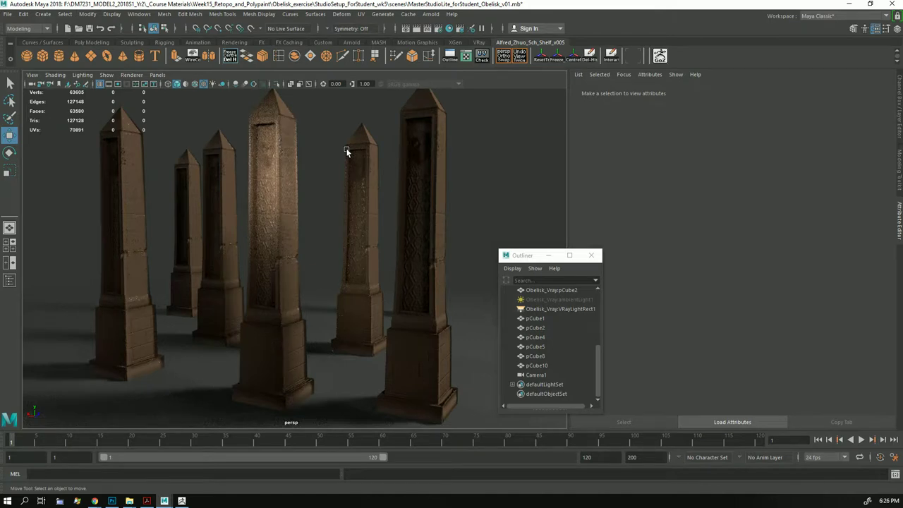
# Step: Switch the viewport renderer to Viewport 2.0 and select the skull-carved pCube2 obelisk
pyautogui.moveTo(319, 167)
pyautogui.keyDown('alt'); pyautogui.mouseDown(button='right')
pyautogui.moveTo(298, 331)
pyautogui.moveTo(378, 213)
pyautogui.mouseUp(button='right'); pyautogui.keyUp('alt')
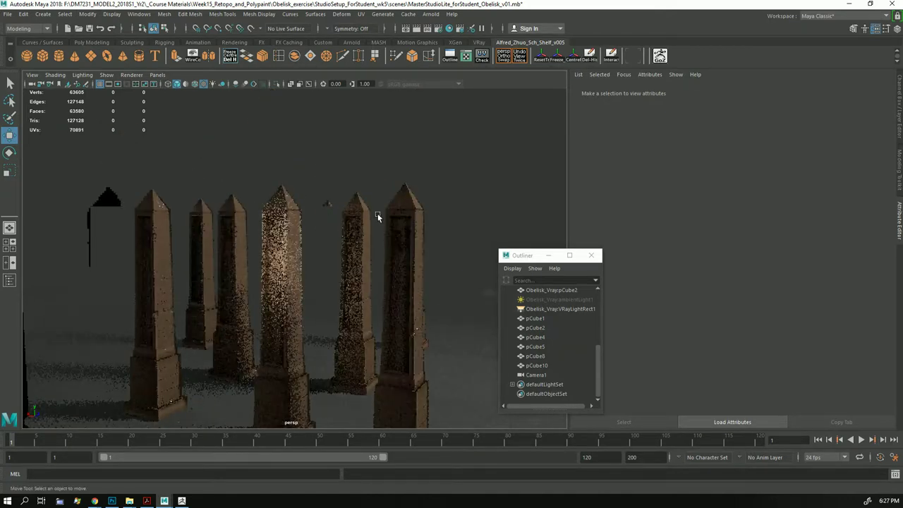
pyautogui.scroll(2, 377, 213)
pyautogui.scroll(3, 377, 213)
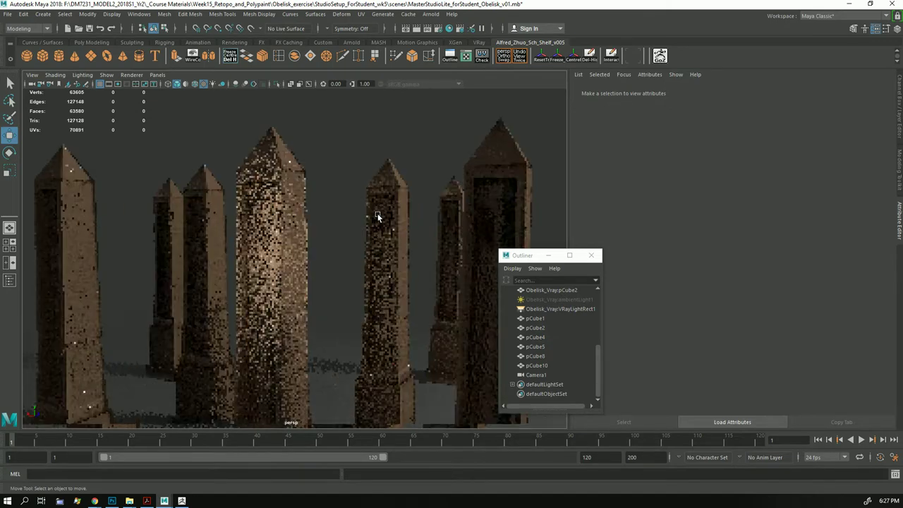
pyautogui.scroll(2, 355, 225)
pyautogui.moveTo(356, 227)
pyautogui.keyDown('alt'); pyautogui.mouseDown()
pyautogui.moveTo(313, 244)
pyautogui.moveTo(216, 259)
pyautogui.moveTo(206, 209)
pyautogui.mouseUp(); pyautogui.keyUp('alt')
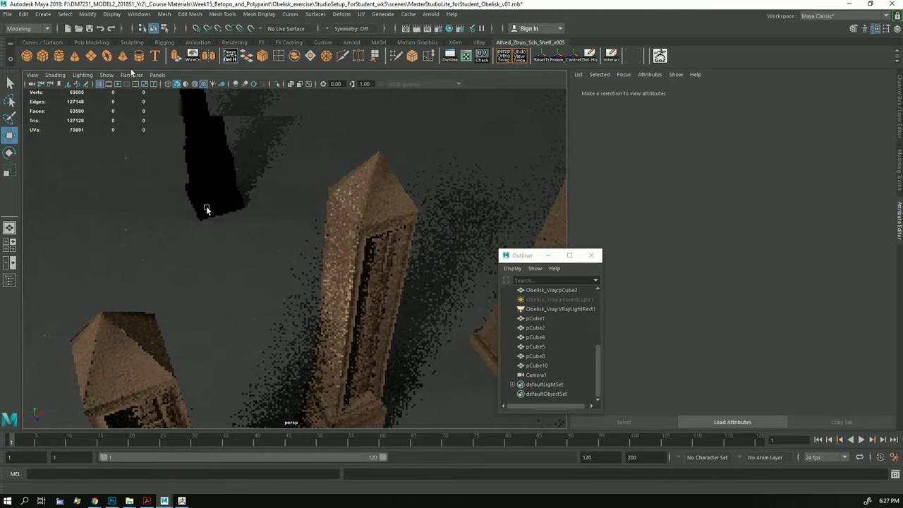
pyautogui.click(134, 75)
pyautogui.click(150, 92)
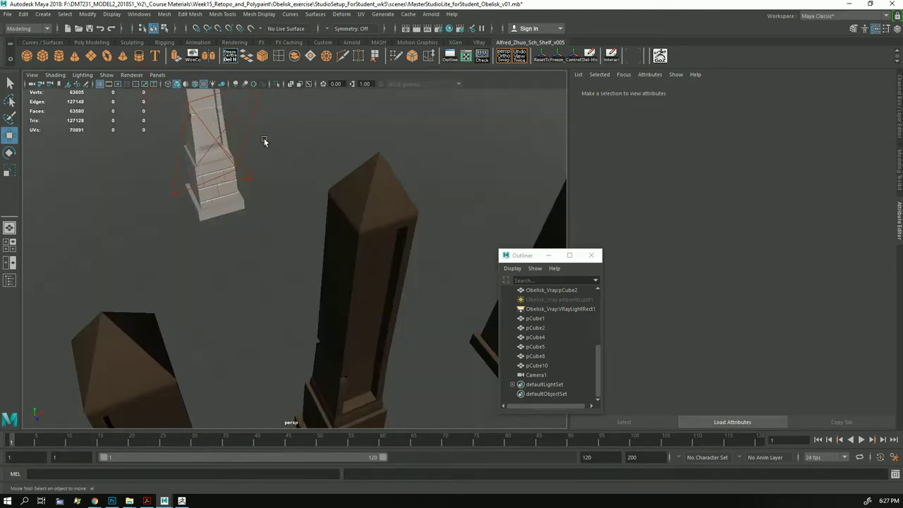
pyautogui.moveTo(263, 138)
pyautogui.keyDown('alt'); pyautogui.mouseDown()
pyautogui.moveTo(301, 298)
pyautogui.moveTo(431, 298)
pyautogui.moveTo(320, 292)
pyautogui.moveTo(266, 239)
pyautogui.moveTo(224, 350)
pyautogui.mouseUp(); pyautogui.keyUp('alt')
pyautogui.click(265, 238)
# Step: Inspect the Obelisk_Vray:StingrayPBS1 material's attributes and its shading group in the Attribute Editor
pyautogui.scroll(5, 224, 349)
pyautogui.keyDown('alt'); pyautogui.moveTo(224, 350); pyautogui.dragTo(331, 258, button='middle'); pyautogui.keyUp('alt')
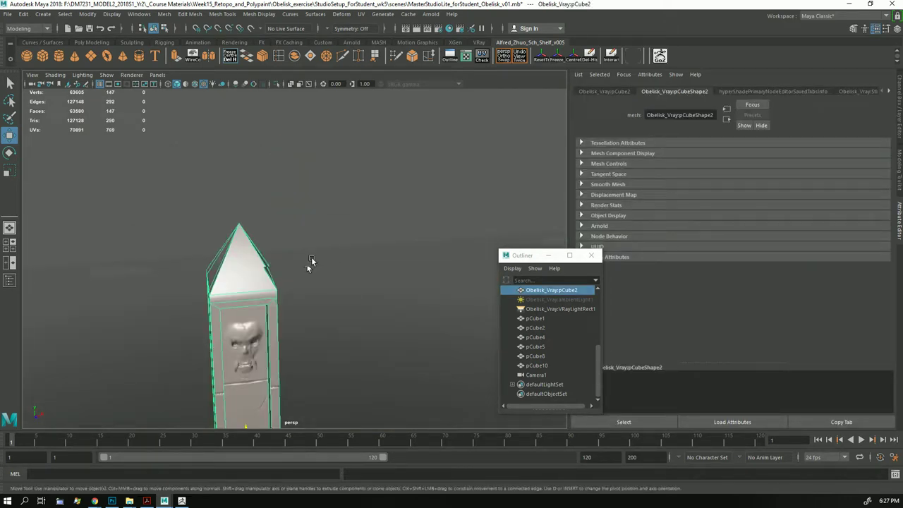
pyautogui.click(840, 92)
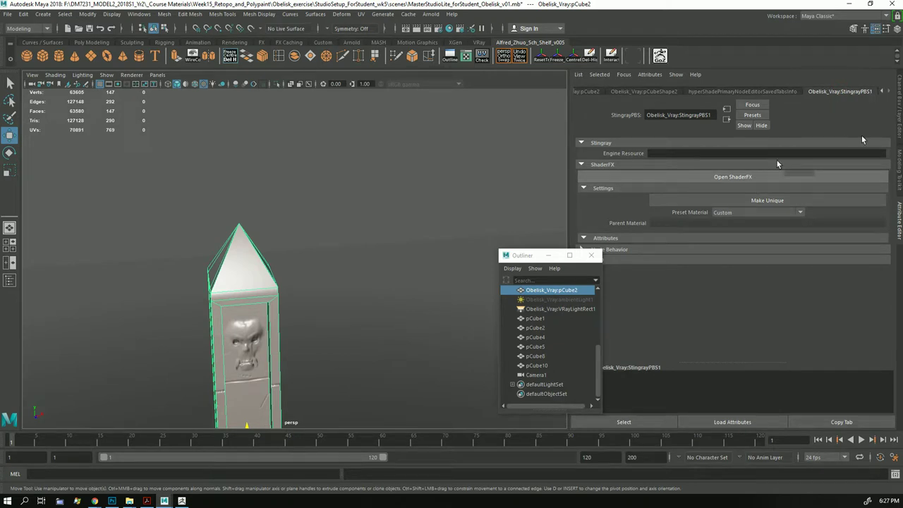
pyautogui.click(796, 237)
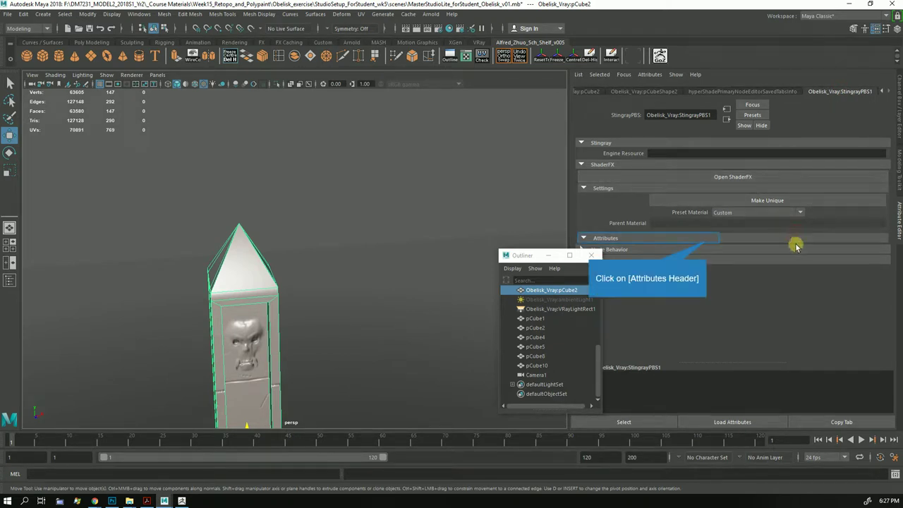
pyautogui.click(706, 242)
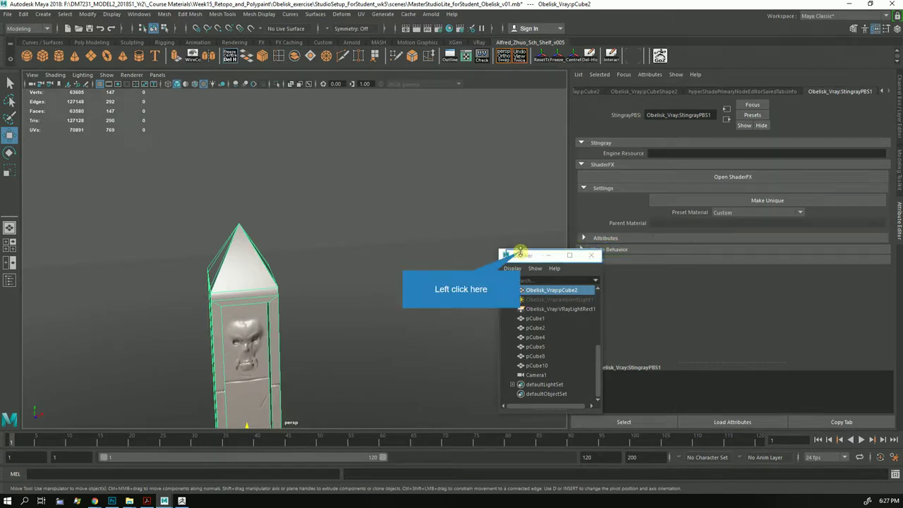
pyautogui.moveTo(519, 252); pyautogui.dragTo(454, 247)
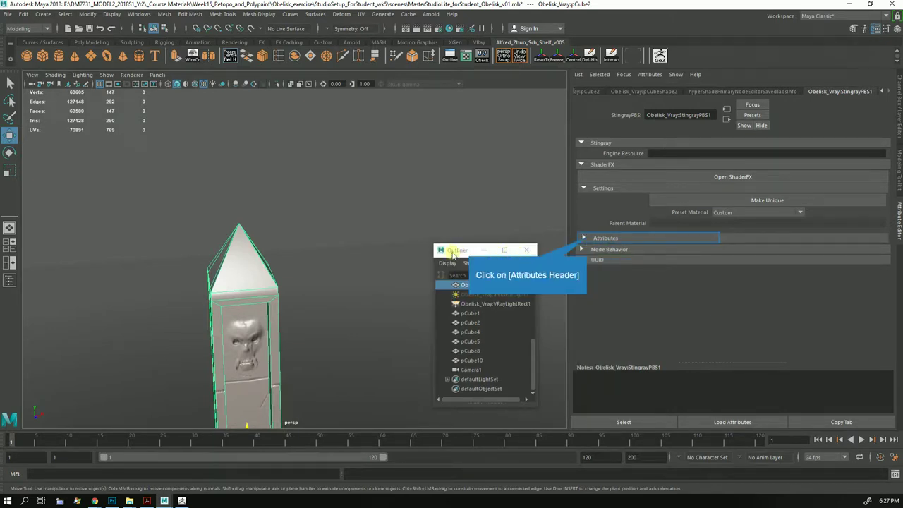
pyautogui.click(586, 238)
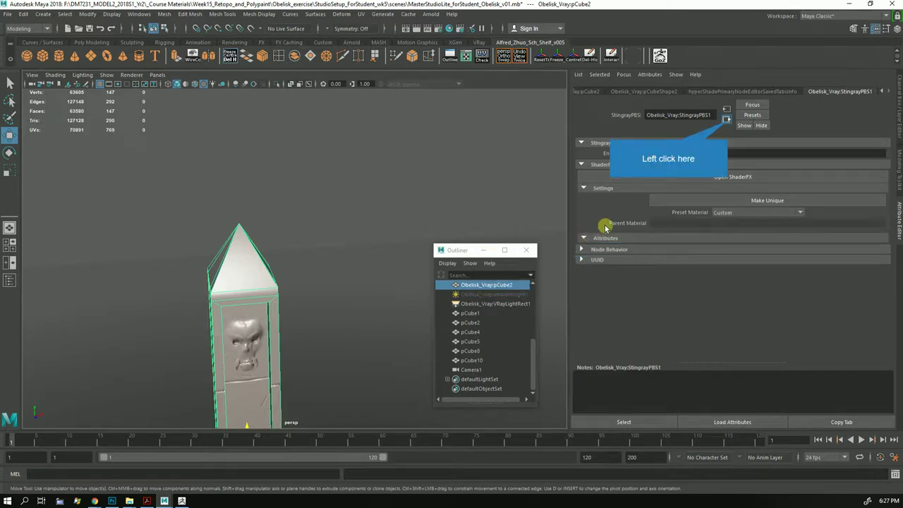
pyautogui.click(727, 119)
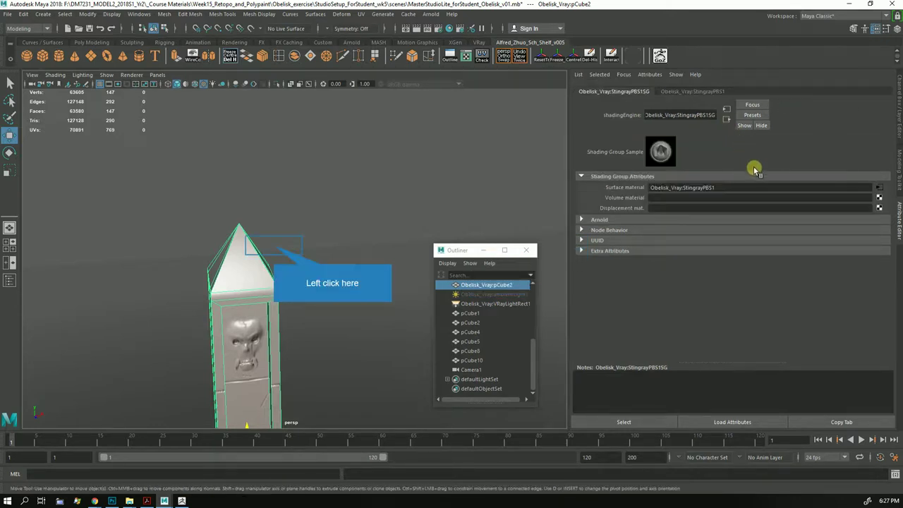
# Step: Reselect the skull obelisk and open Hypershade with its material loaded
pyautogui.click(274, 246)
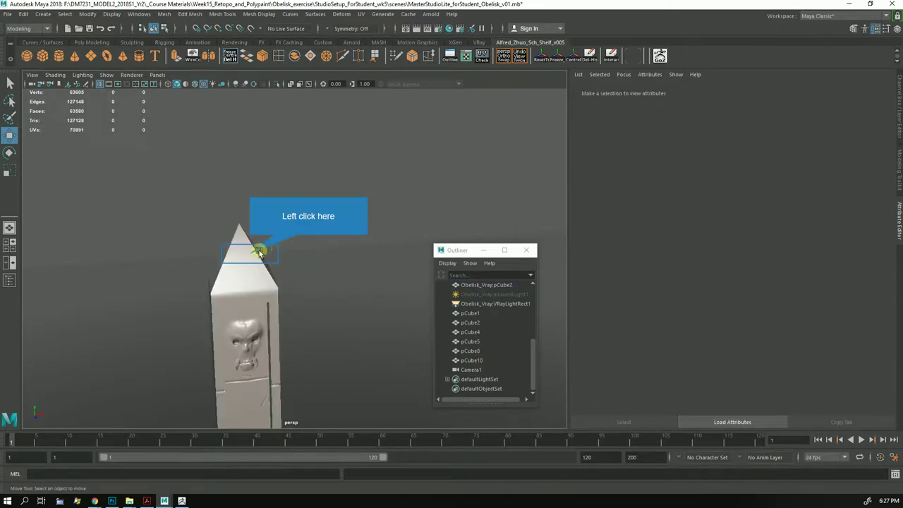
pyautogui.click(250, 255)
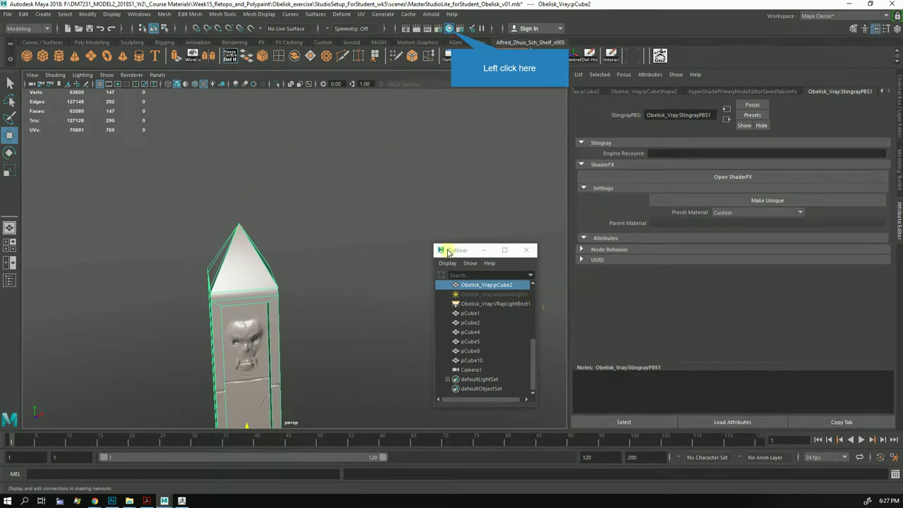
pyautogui.click(449, 29)
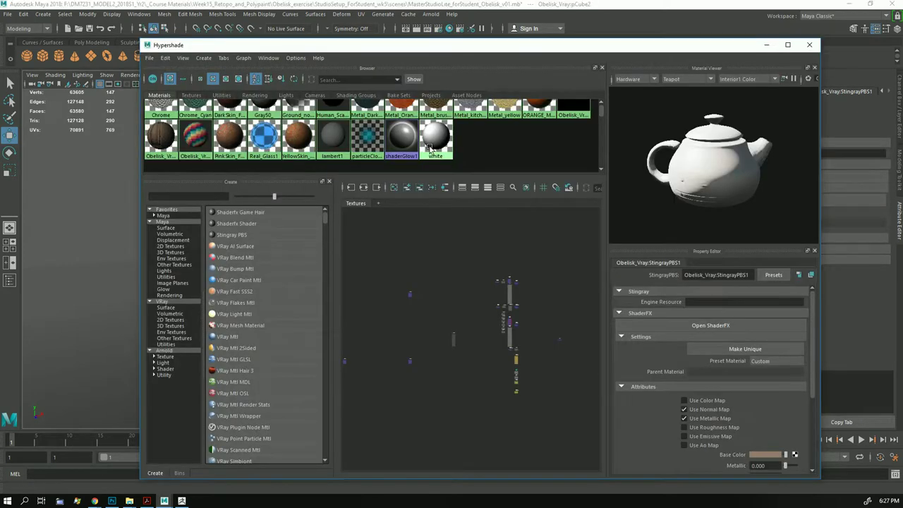
# Step: Graph StingrayPBS1's input and output connections to show its texture file nodes
pyautogui.scroll(1, 452, 156)
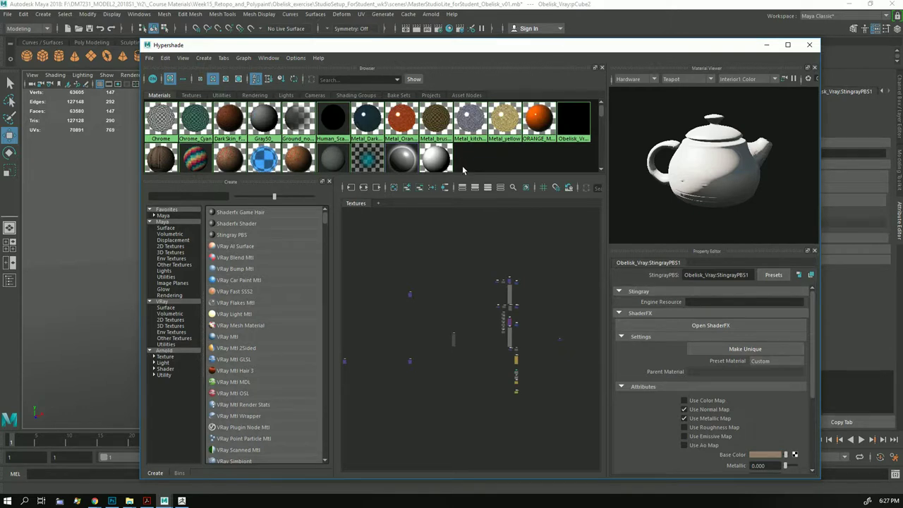
pyautogui.scroll(-1, 462, 170)
pyautogui.scroll(1, 318, 138)
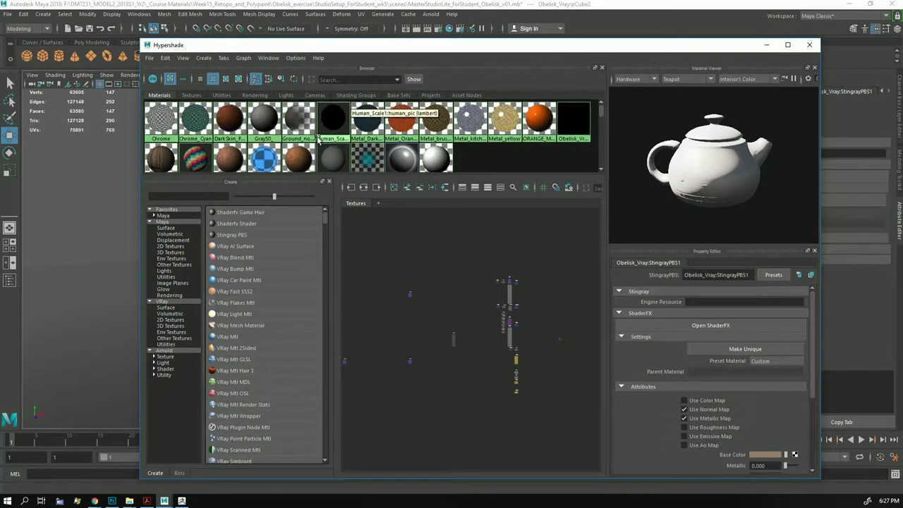
pyautogui.scroll(-1, 318, 138)
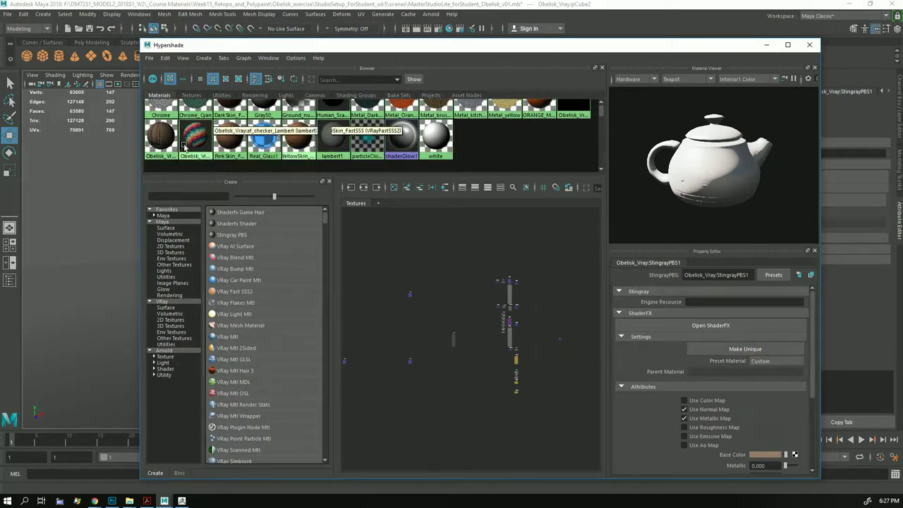
pyautogui.scroll(1, 317, 151)
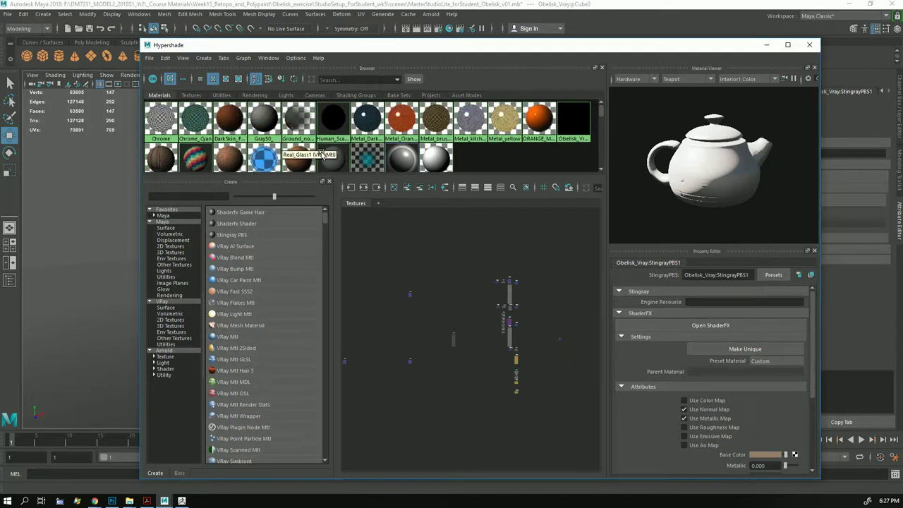
pyautogui.scroll(-1, 529, 149)
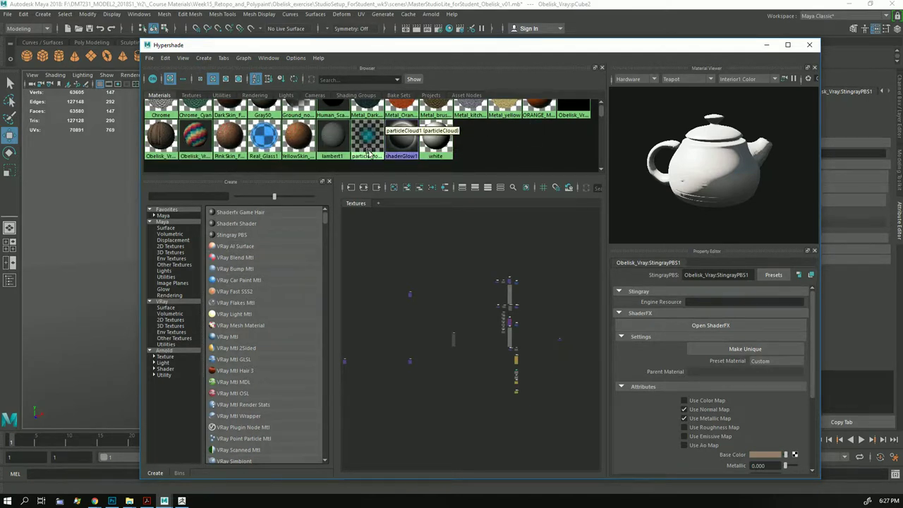
pyautogui.scroll(1, 367, 152)
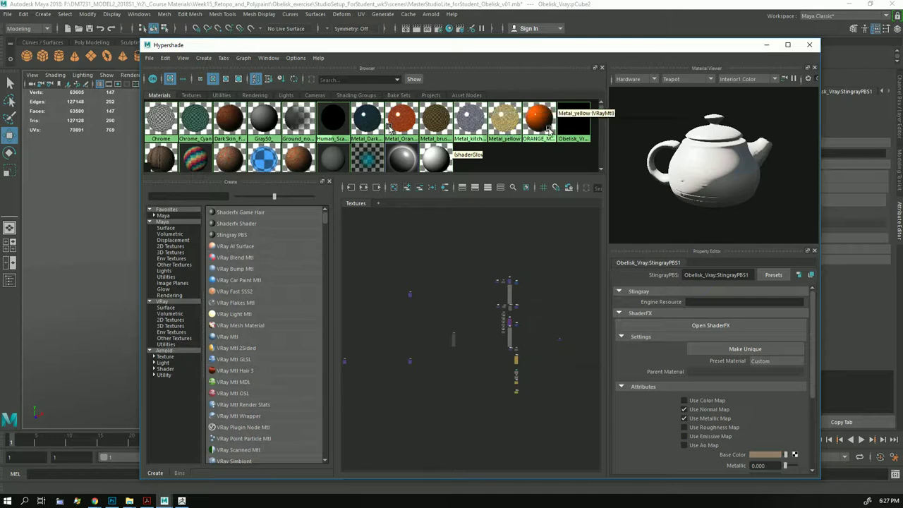
pyautogui.click(787, 44)
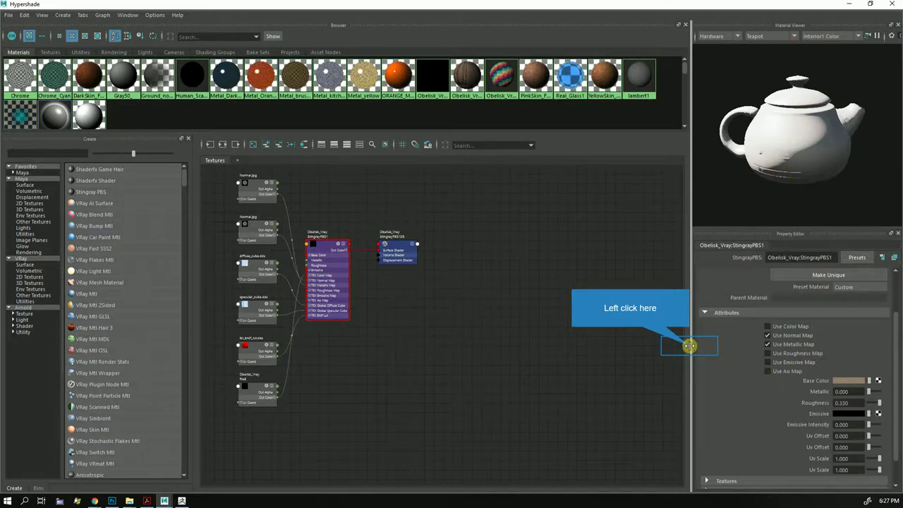
# Step: Load obelisk_normal_4.jpg as the image for the file6 normal texture
pyautogui.moveTo(689, 346); pyautogui.dragTo(495, 345)
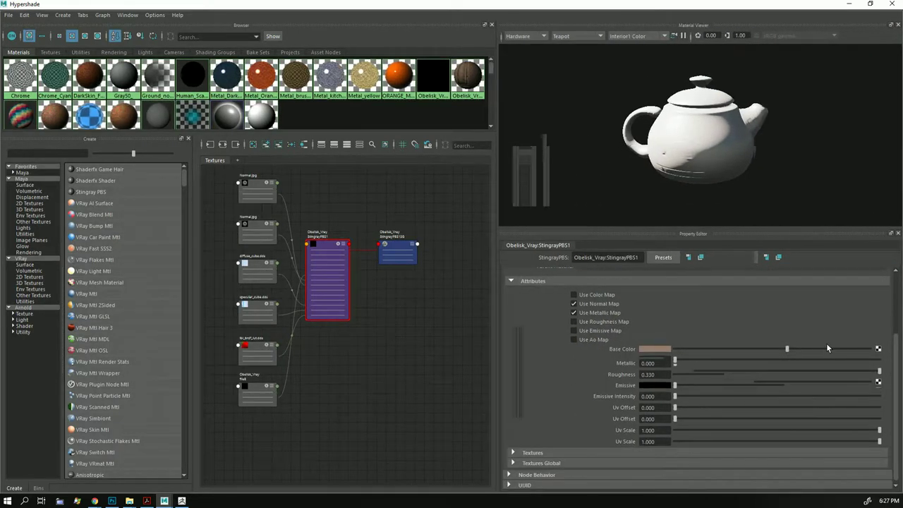
pyautogui.click(536, 452)
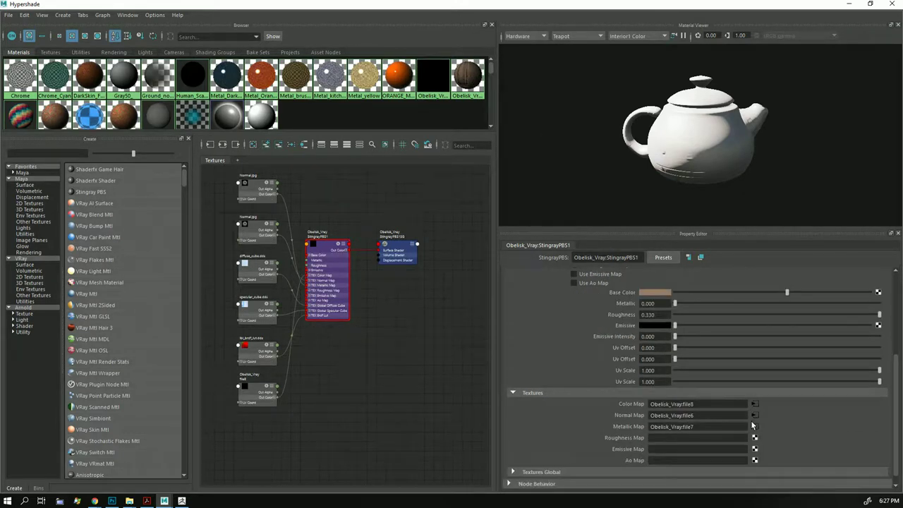
pyautogui.click(754, 416)
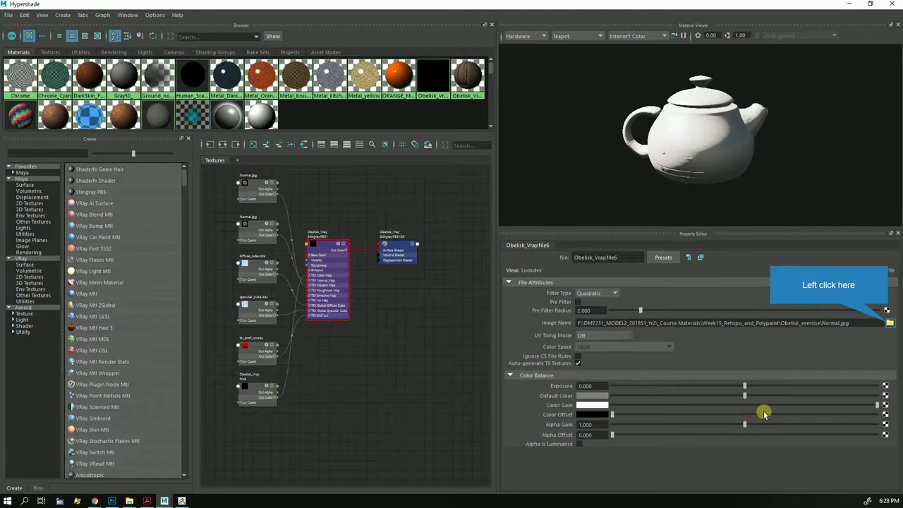
pyautogui.click(888, 322)
pyautogui.doubleClick(329, 301)
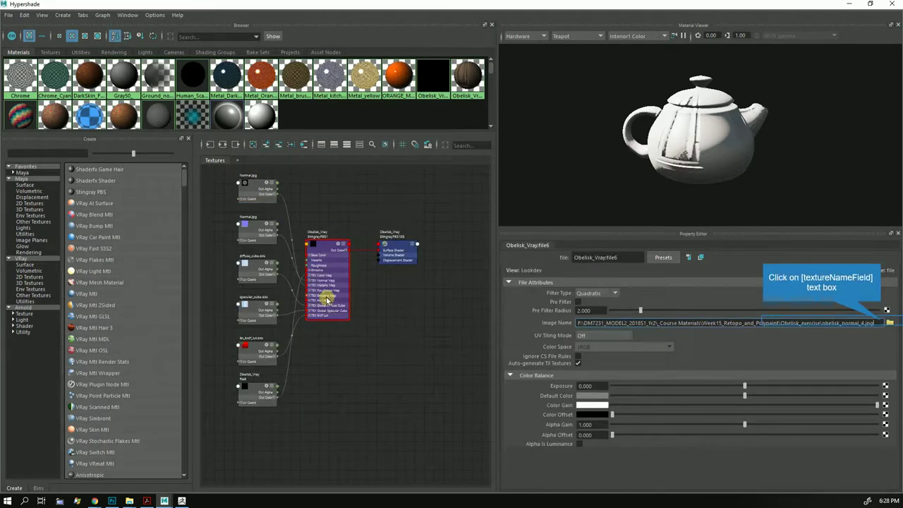
# Step: Copy file6's obelisk_normal_4.jpg image path to the clipboard
pyautogui.click(883, 325)
pyautogui.click(882, 323)
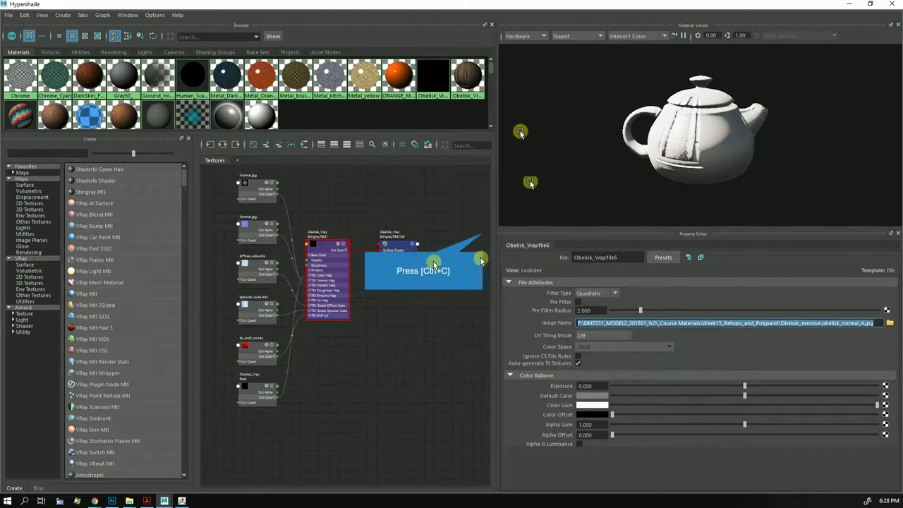
pyautogui.hotkey('ctrl', 'c')
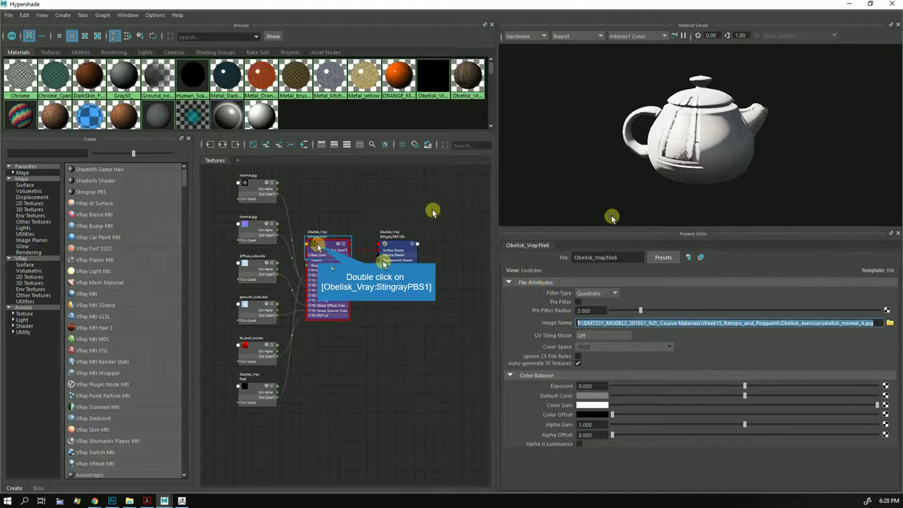
# Step: Paste the obelisk_normal_4.jpg path into file7's Image Name, replacing Normal.jpg
pyautogui.doubleClick(318, 247)
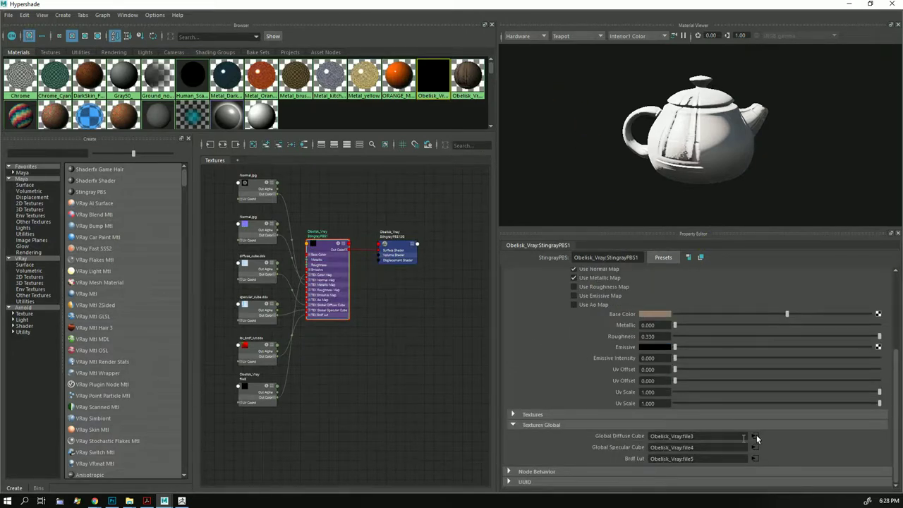
pyautogui.click(594, 416)
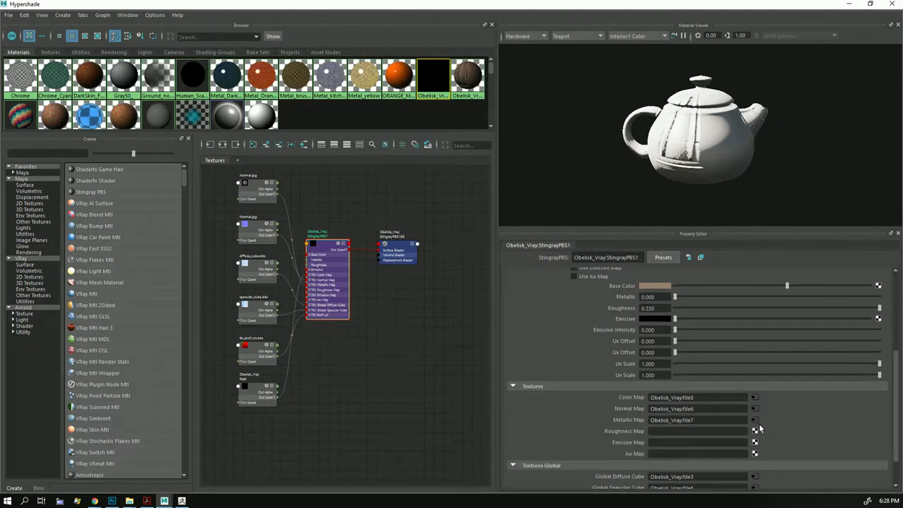
pyautogui.click(754, 419)
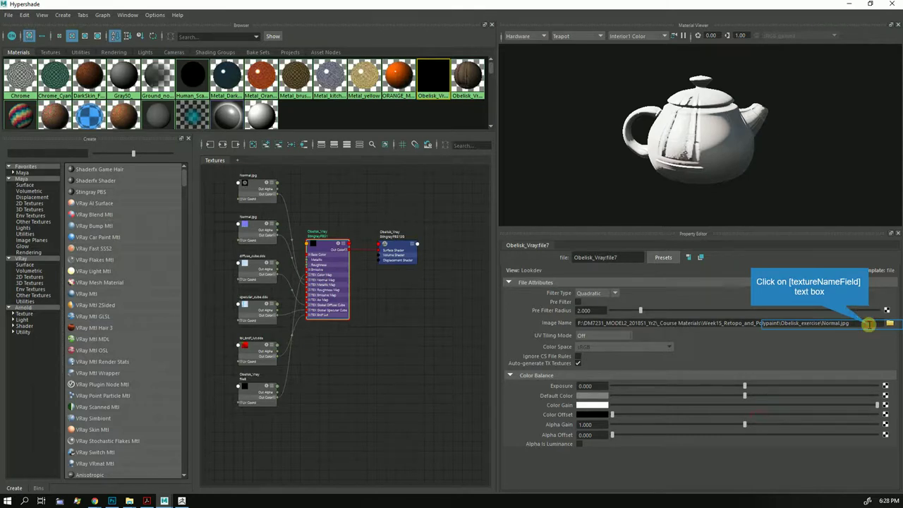
pyautogui.hotkey('ctrl', 'v')
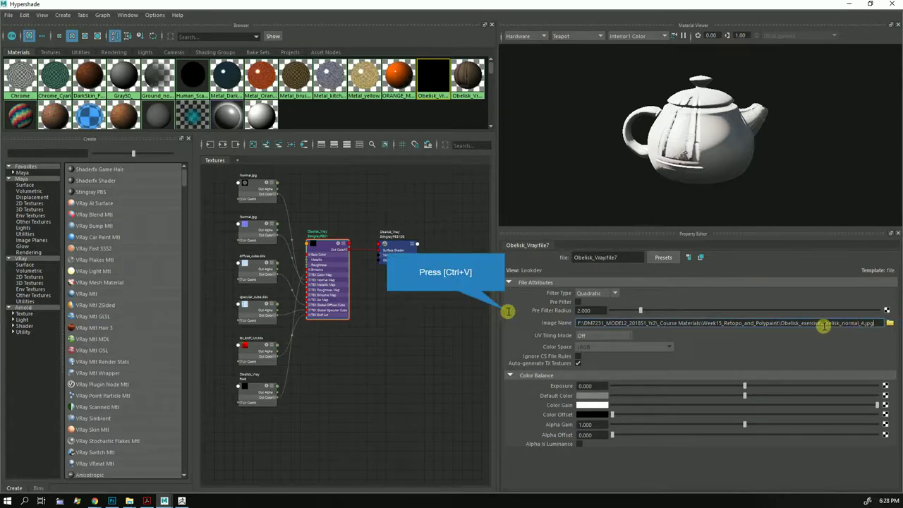
pyautogui.press('Return')
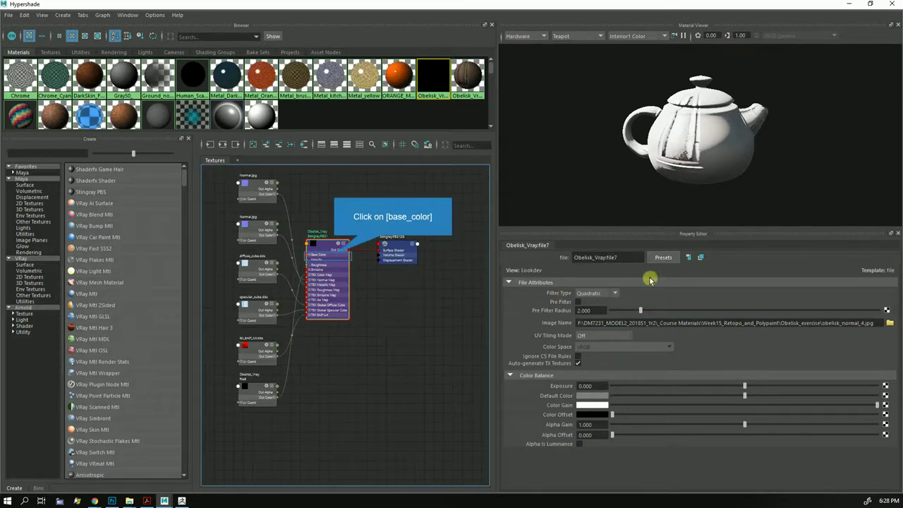
# Step: Check StingrayPBS1's Base Color and Color Map inputs and shading group, then reopen the material
pyautogui.click(335, 256)
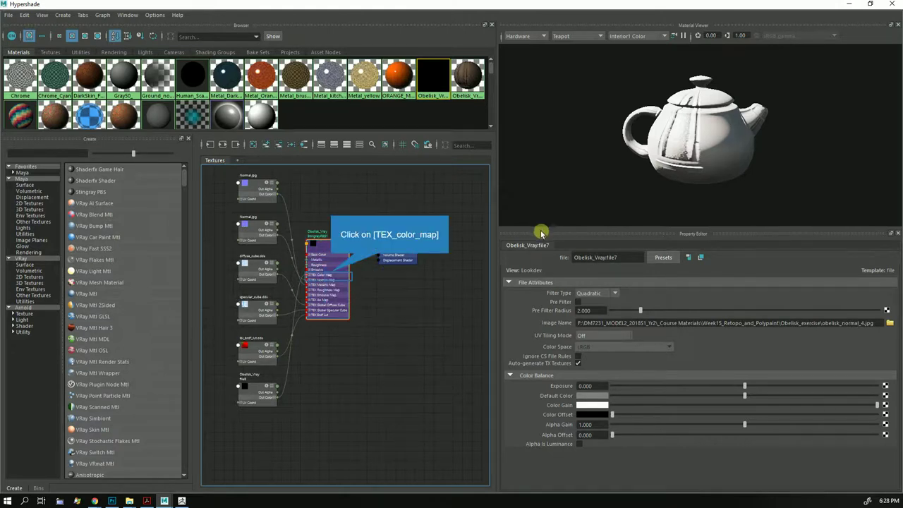
pyautogui.click(330, 273)
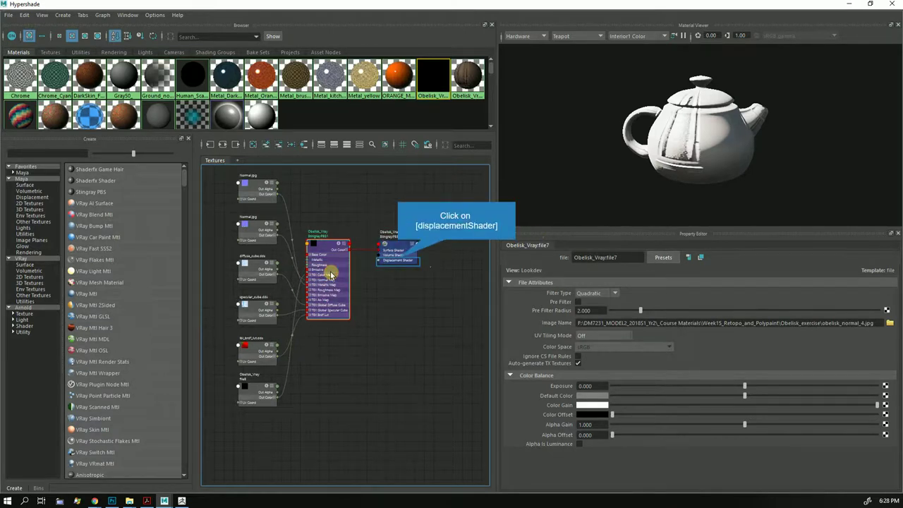
pyautogui.click(399, 260)
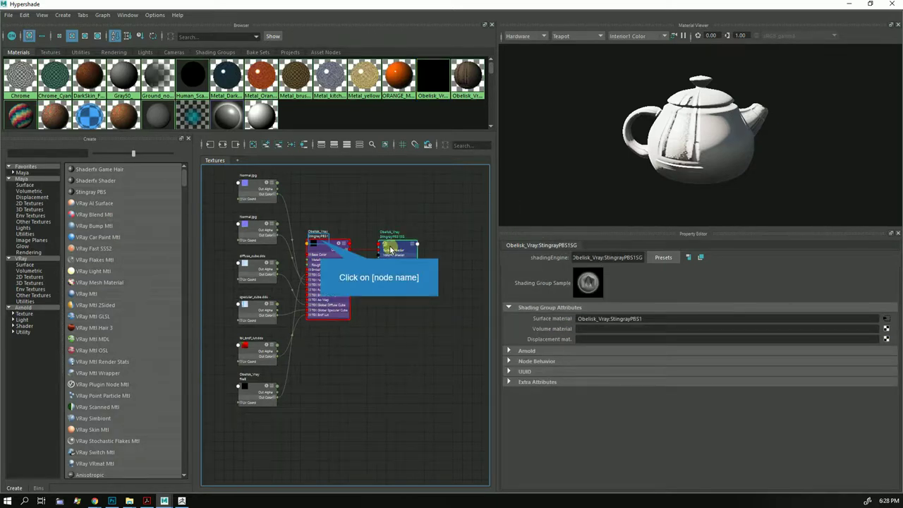
pyautogui.click(321, 242)
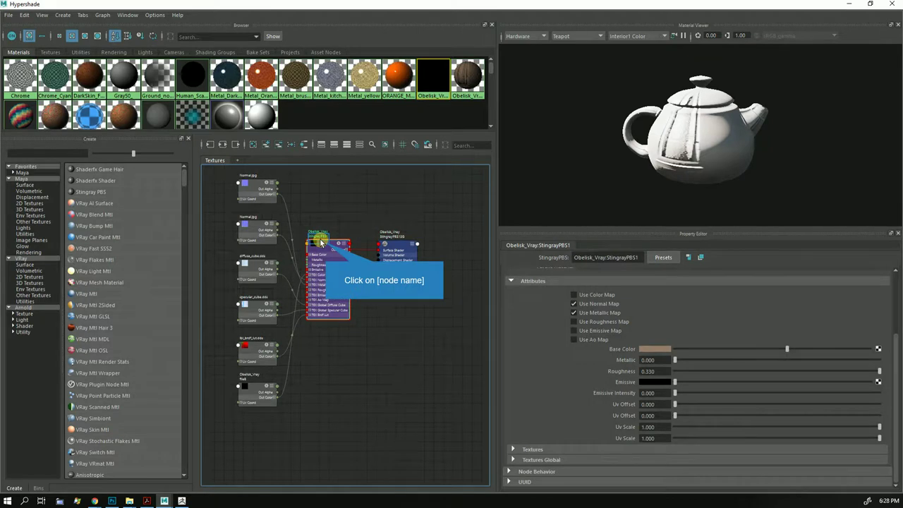
# Step: Clear the material's Color Map entry that points to file8
pyautogui.click(613, 449)
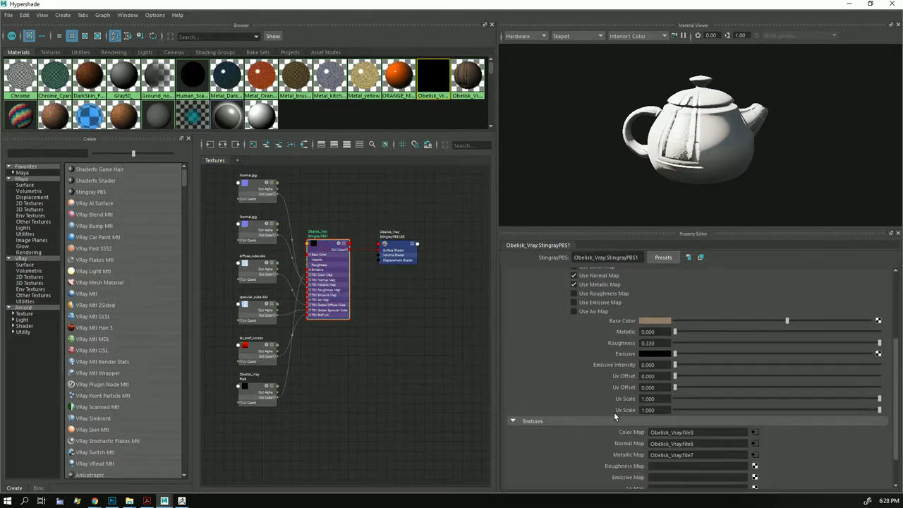
pyautogui.click(681, 432)
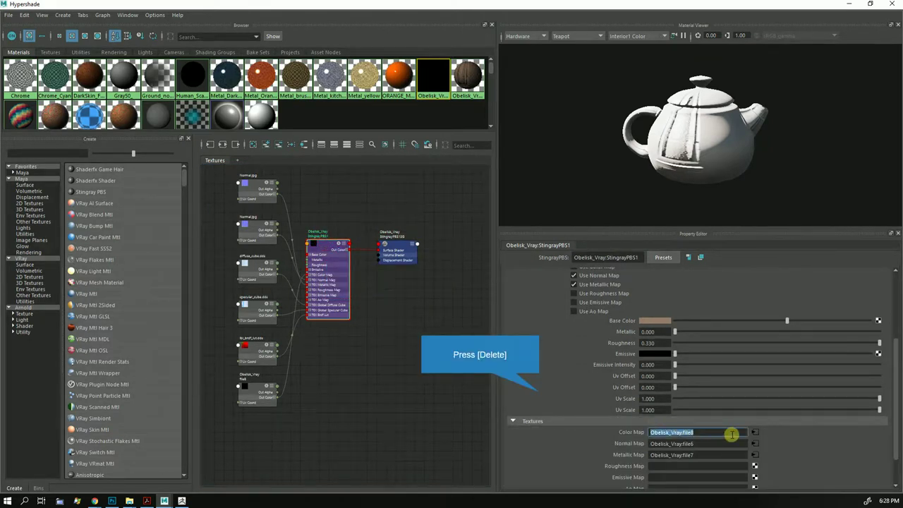
pyautogui.press('Delete')
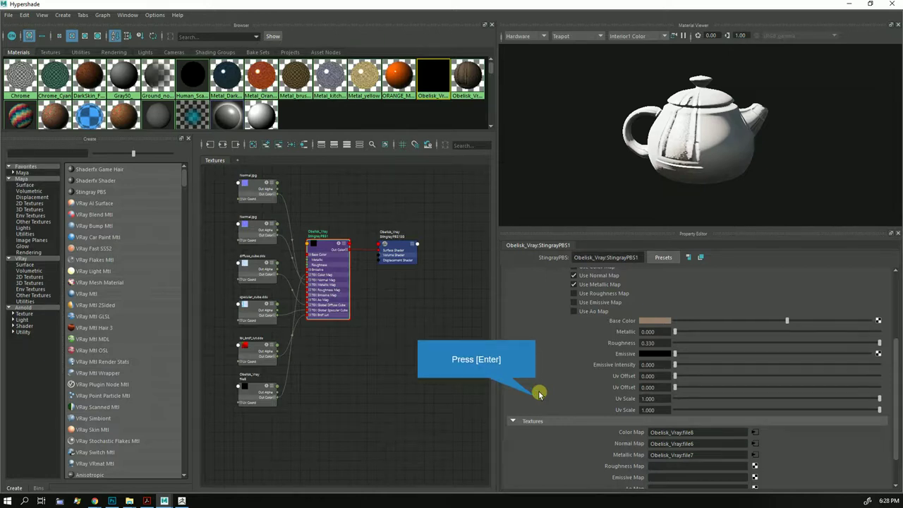
pyautogui.press('Return')
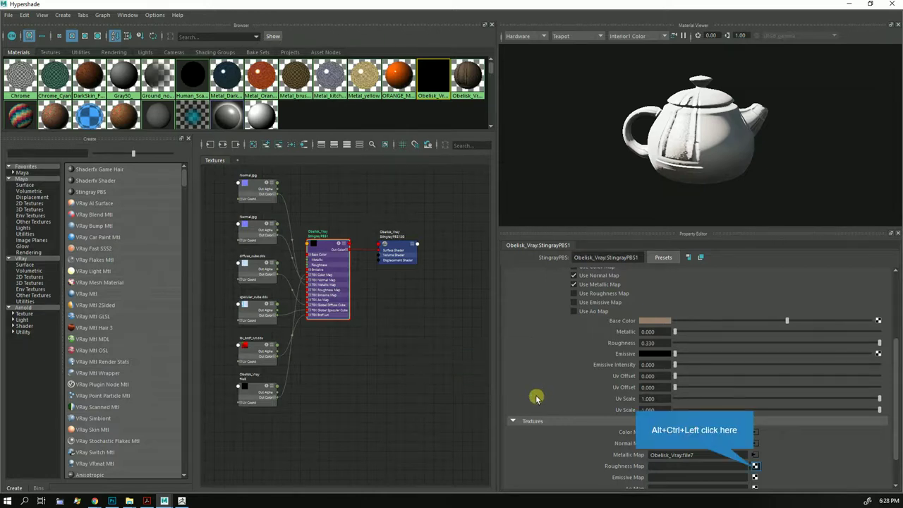
# Step: Paste the obelisk_normal_4.jpg path into file8's Image Name, then close Hypershade
pyautogui.keyDown('ctrl'); pyautogui.keyDown('alt'); pyautogui.click(754, 468); pyautogui.keyUp('alt'); pyautogui.keyUp('ctrl')
pyautogui.click(754, 431)
pyautogui.click(745, 322)
pyautogui.hotkey('ctrl', 'v')
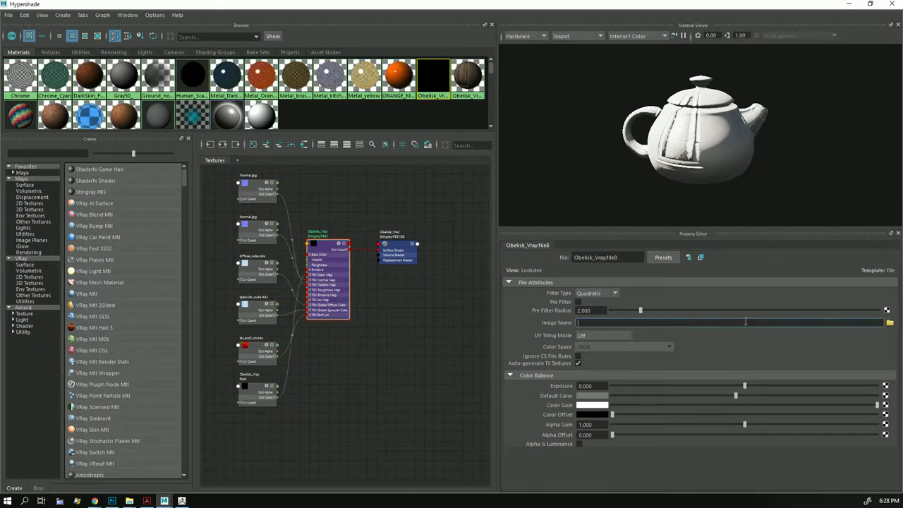
pyautogui.press('Return')
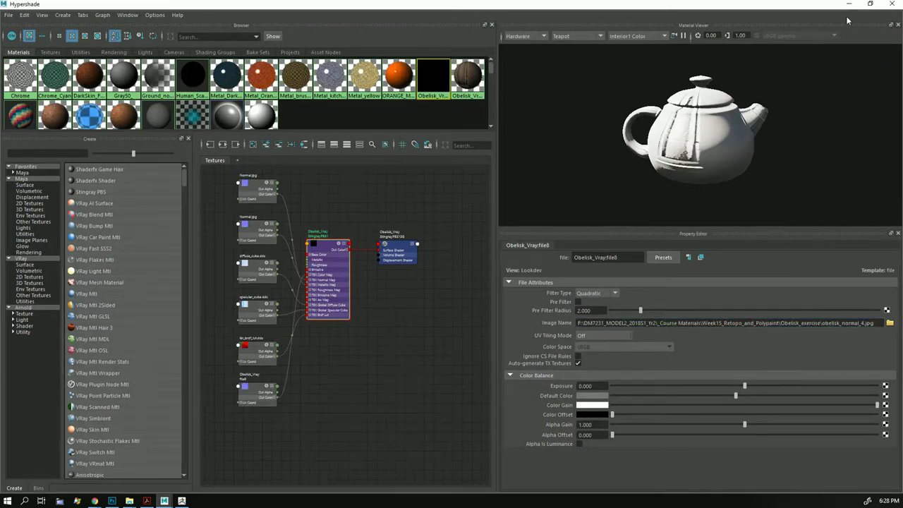
pyautogui.click(848, 4)
# Step: Return to the scene viewport, view the obelisks from above, and select the carved obelisk
pyautogui.click(262, 255)
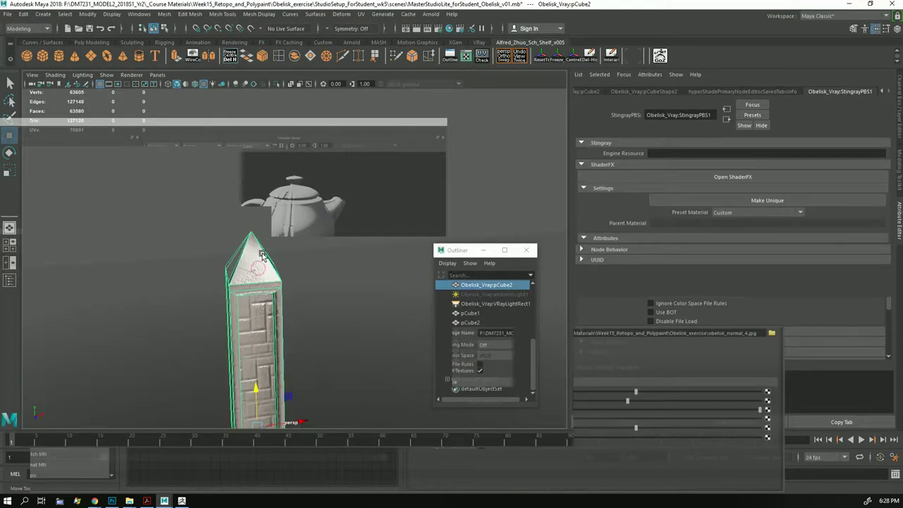
pyautogui.click(407, 176)
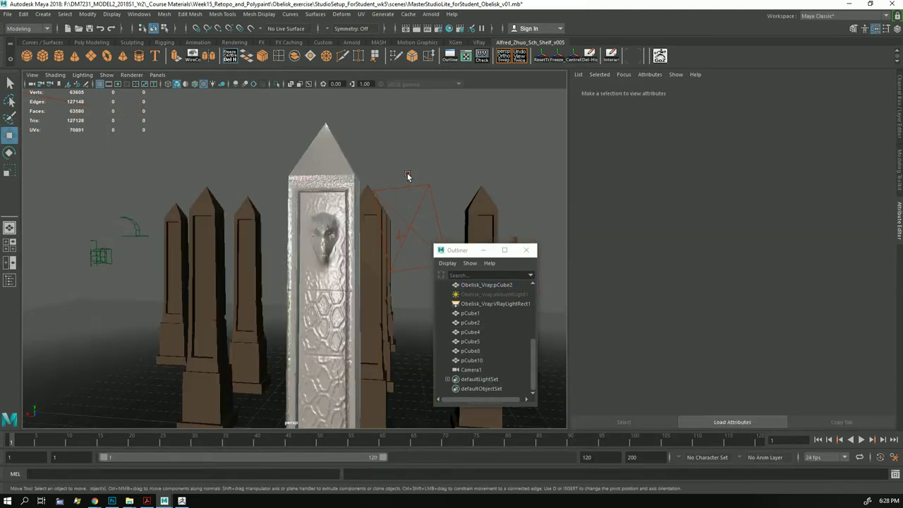
pyautogui.moveTo(407, 176)
pyautogui.keyDown('alt'); pyautogui.mouseDown()
pyautogui.moveTo(395, 270)
pyautogui.moveTo(353, 208)
pyautogui.moveTo(277, 307)
pyautogui.moveTo(329, 306)
pyautogui.moveTo(377, 272)
pyautogui.moveTo(298, 259)
pyautogui.moveTo(397, 198)
pyautogui.moveTo(389, 137)
pyautogui.moveTo(404, 192)
pyautogui.mouseUp(); pyautogui.keyUp('alt')
pyautogui.click(297, 260)
# Step: Inspect the carved obelisk face up close, then select the plain brown obelisk pCubeShape1
pyautogui.moveTo(405, 198)
pyautogui.keyDown('alt'); pyautogui.mouseDown(button='right')
pyautogui.moveTo(409, 209)
pyautogui.moveTo(399, 205)
pyautogui.mouseUp(button='right'); pyautogui.keyUp('alt')
pyautogui.moveTo(399, 206)
pyautogui.keyDown('alt'); pyautogui.mouseDown()
pyautogui.moveTo(367, 218)
pyautogui.moveTo(347, 252)
pyautogui.moveTo(273, 230)
pyautogui.moveTo(151, 233)
pyautogui.moveTo(128, 243)
pyautogui.moveTo(369, 236)
pyautogui.moveTo(304, 445)
pyautogui.moveTo(289, 334)
pyautogui.mouseUp(); pyautogui.keyUp('alt')
pyautogui.click(346, 252)
pyautogui.click(290, 338)
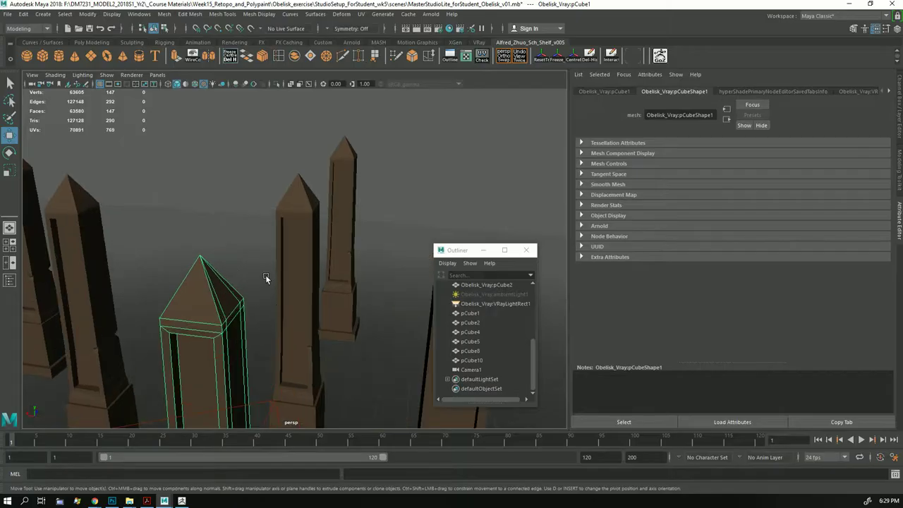
# Step: Frame the selected obelisk and switch the viewport renderer to V-Ray
pyautogui.press('f')
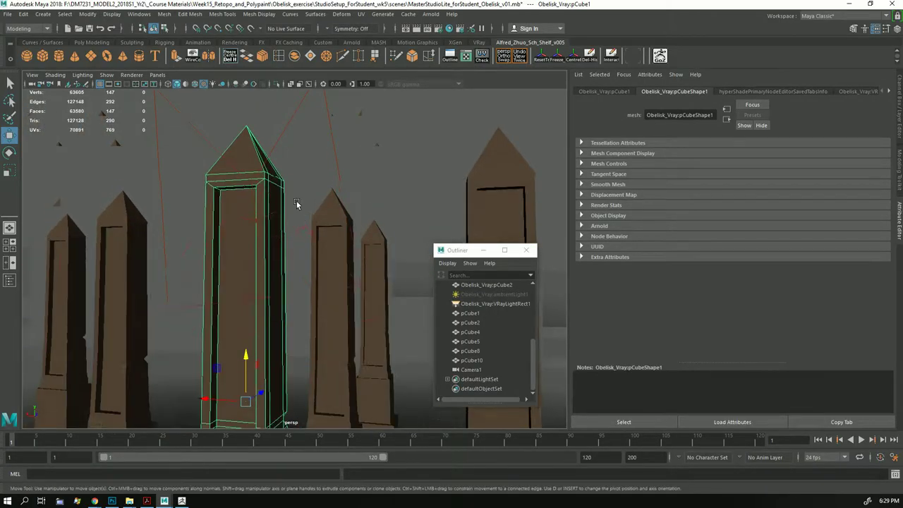
pyautogui.scroll(3, 296, 201)
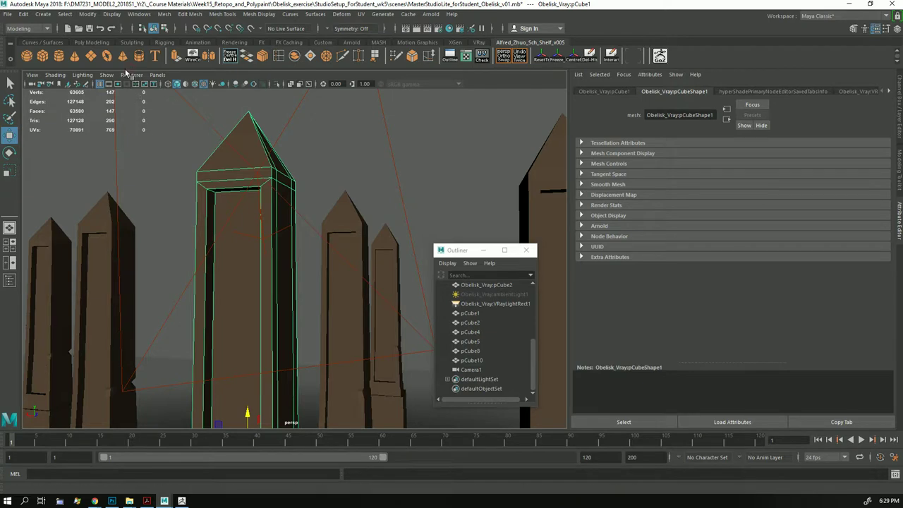
pyautogui.click(127, 74)
pyautogui.click(148, 101)
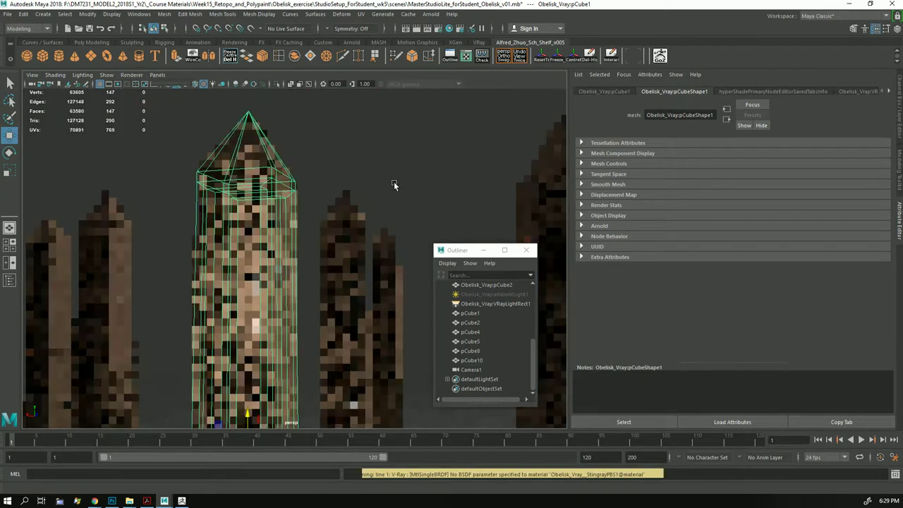
pyautogui.click(388, 171)
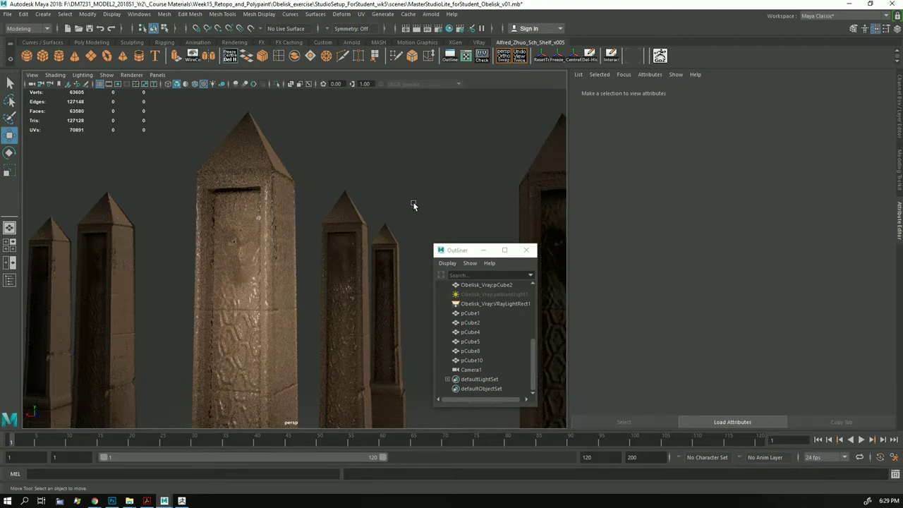
# Step: Orbit to a level front view, then marquee-select the obelisks and the light
pyautogui.scroll(-3, 414, 205)
pyautogui.scroll(2, 401, 152)
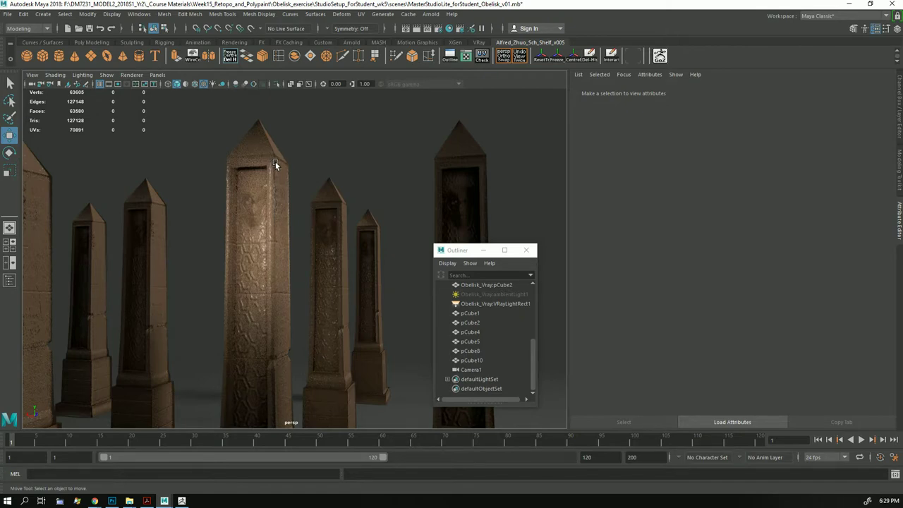
pyautogui.keyDown('alt'); pyautogui.moveTo(275, 175); pyautogui.dragTo(295, 216); pyautogui.keyUp('alt')
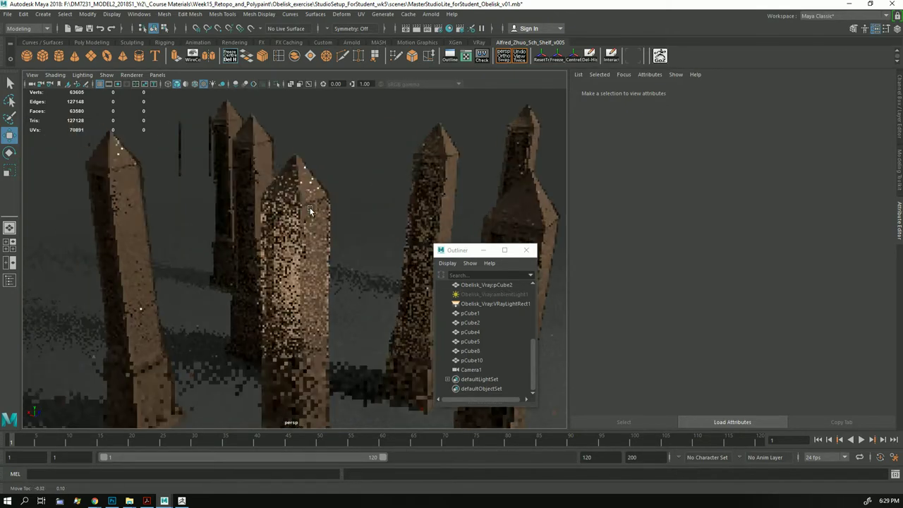
pyautogui.keyDown('alt'); pyautogui.moveTo(294, 216); pyautogui.dragTo(310, 206); pyautogui.keyUp('alt')
pyautogui.moveTo(548, 145); pyautogui.dragTo(24, 268)
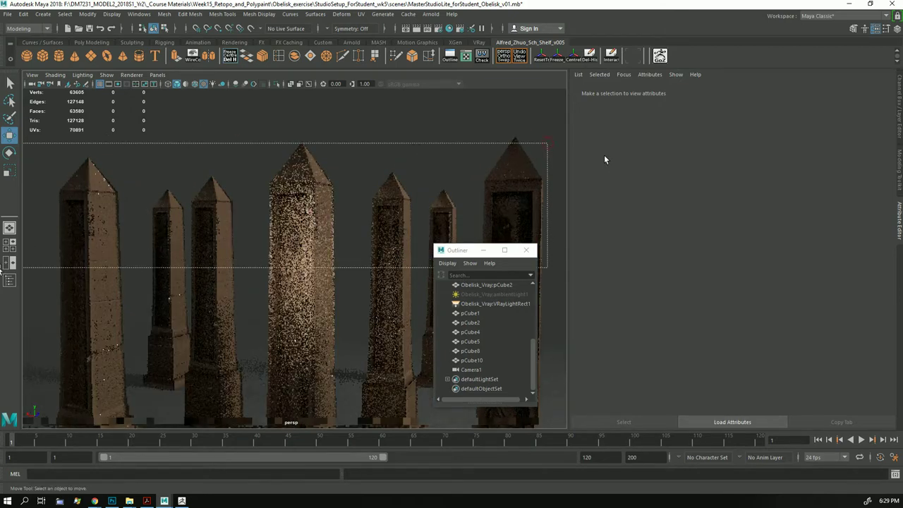